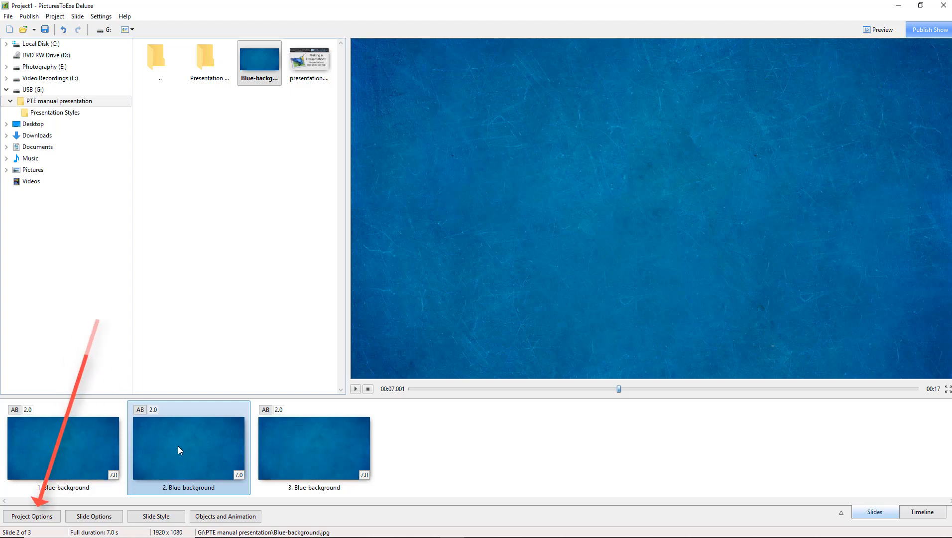
# Step: Set the project's control options to wait for a key press (Space or Right key) to show the next slide
pyautogui.click(41, 517)
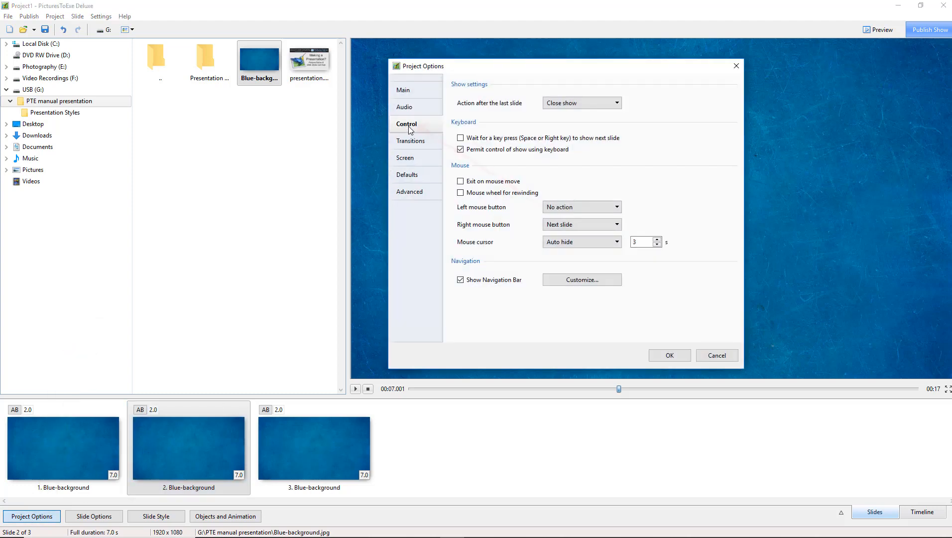
pyautogui.click(460, 138)
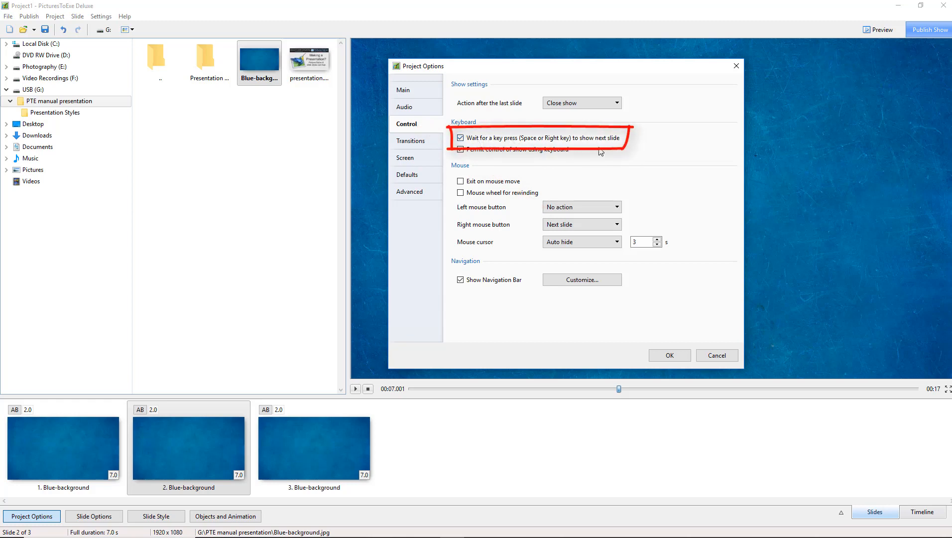
pyautogui.click(672, 355)
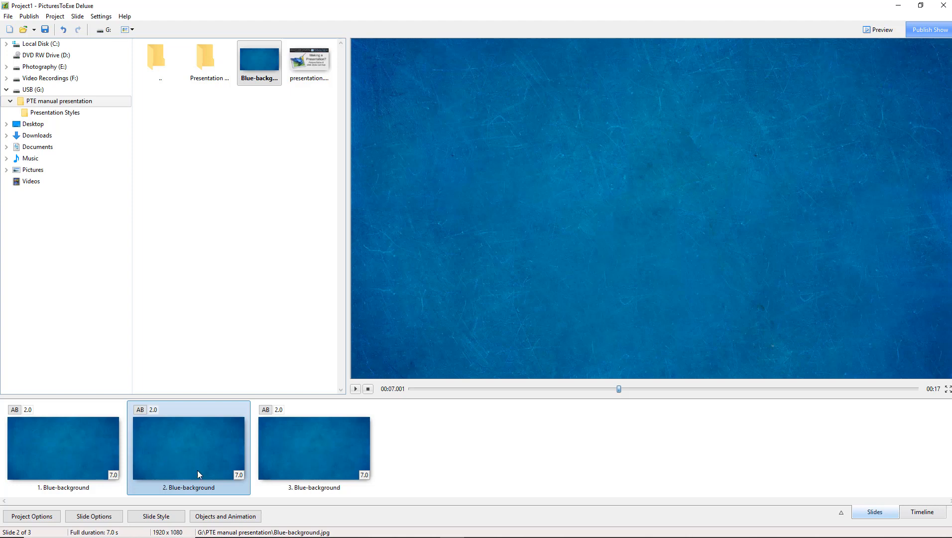
# Step: Set the duration of all three slides to 20 seconds
pyautogui.click(89, 453)
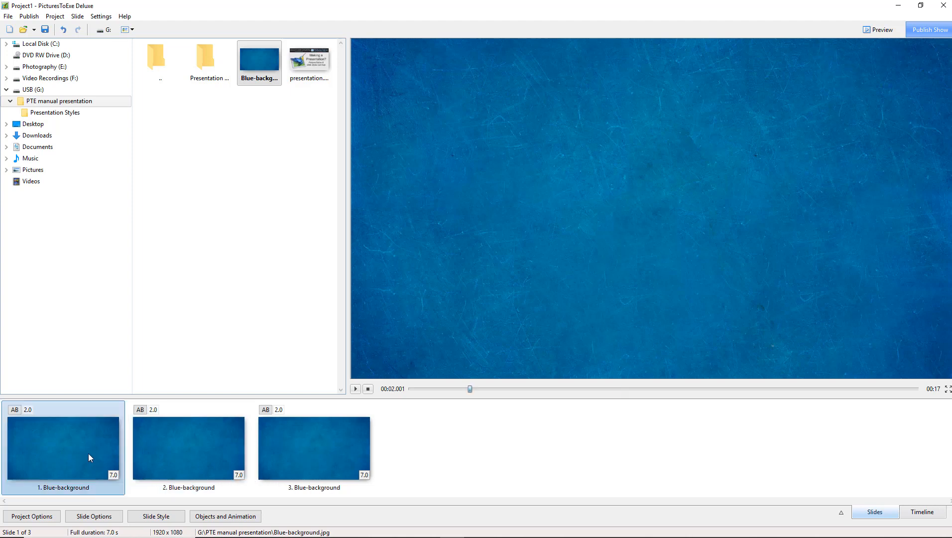
pyautogui.keyDown('shift'); pyautogui.click(317, 473); pyautogui.keyUp('shift')
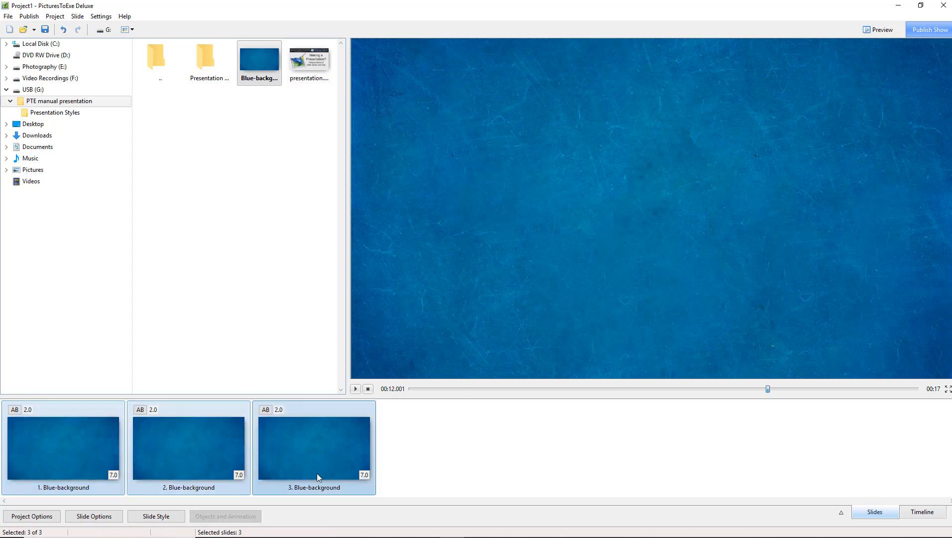
pyautogui.click(367, 476)
pyautogui.write('20')
pyautogui.press('Return')
# Step: Open slide 2 for object and animation editing and add the text "My text should go here"
pyautogui.click(194, 441)
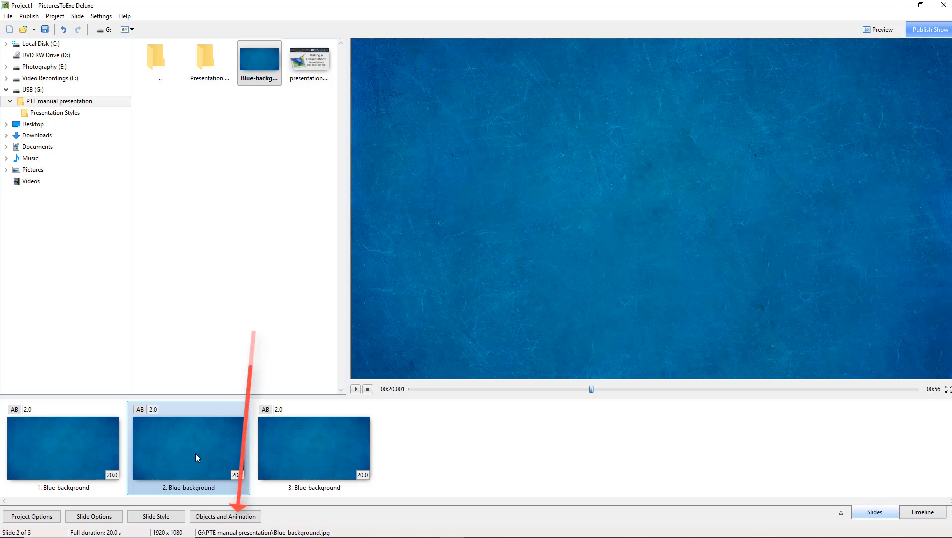
pyautogui.click(231, 516)
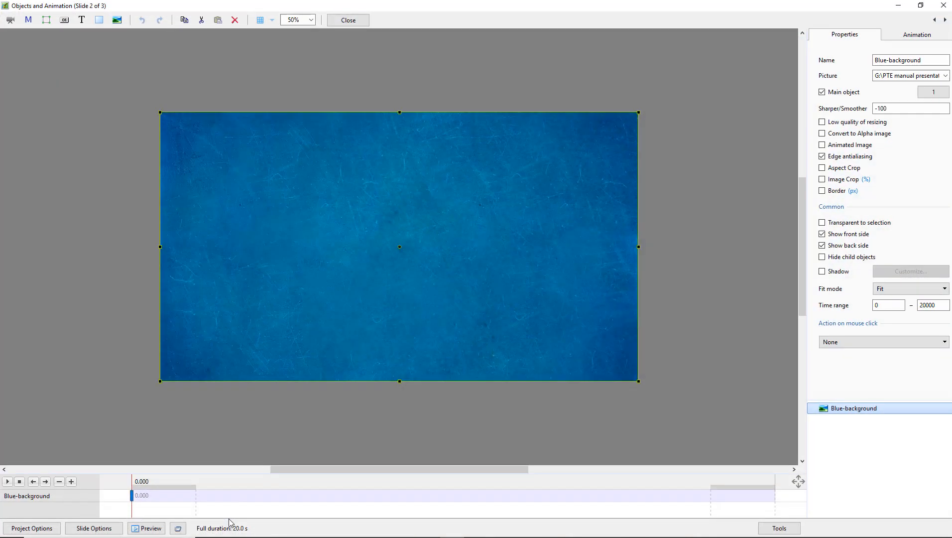
pyautogui.click(119, 161)
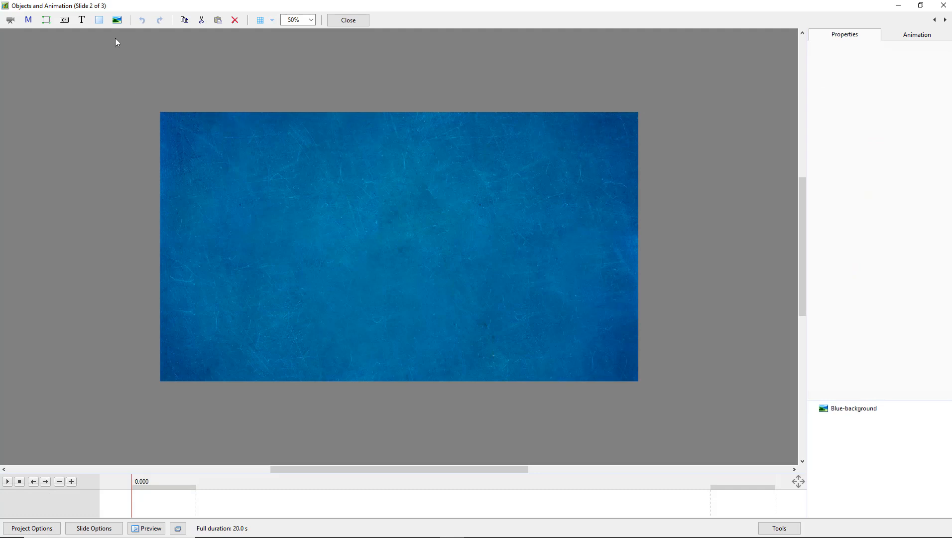
pyautogui.click(83, 20)
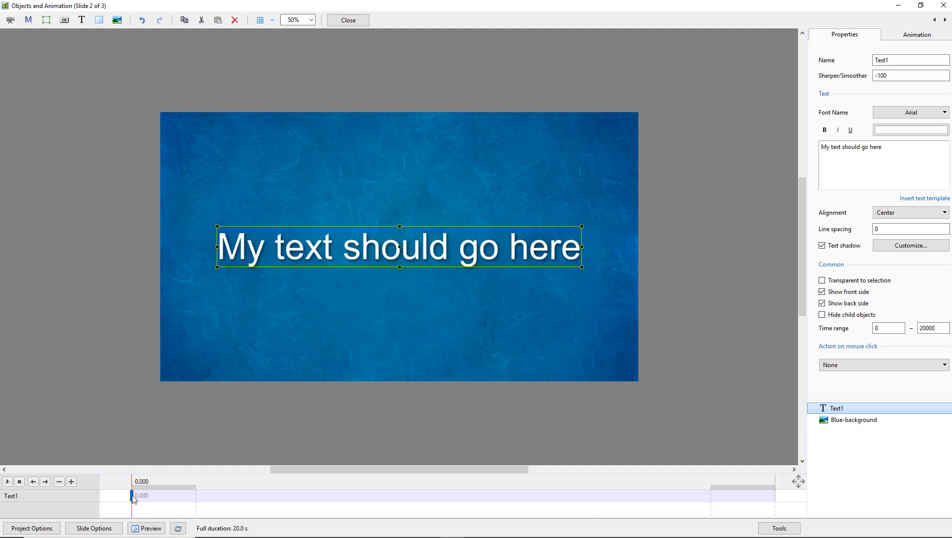
# Step: Move the text's key frame to 2 seconds and clone it to a second key frame at 3000 ms
pyautogui.moveTo(132, 499); pyautogui.dragTo(198, 502)
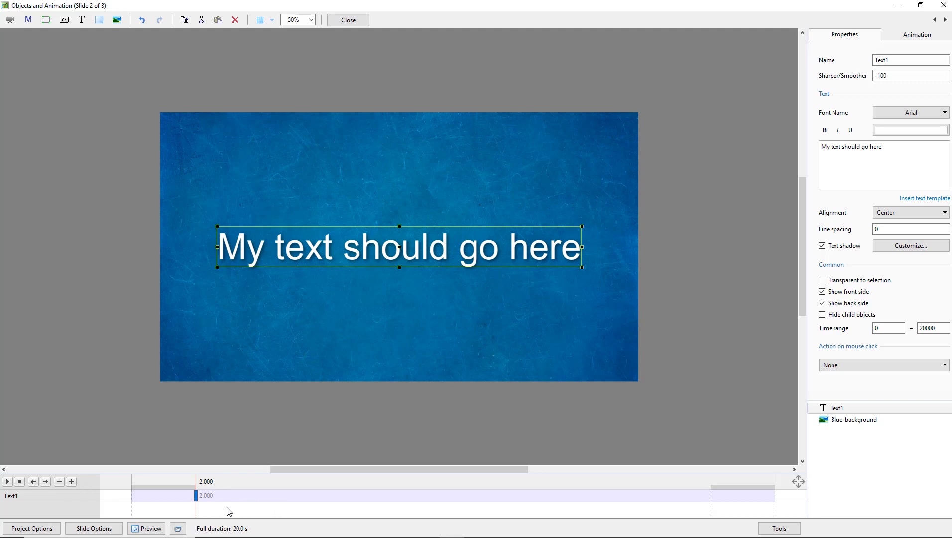
pyautogui.click(198, 498)
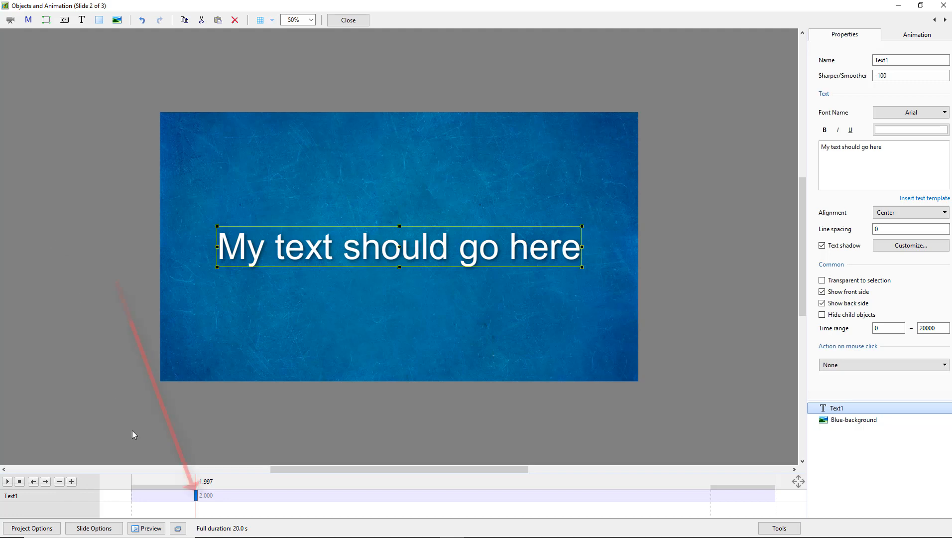
pyautogui.rightClick(196, 496)
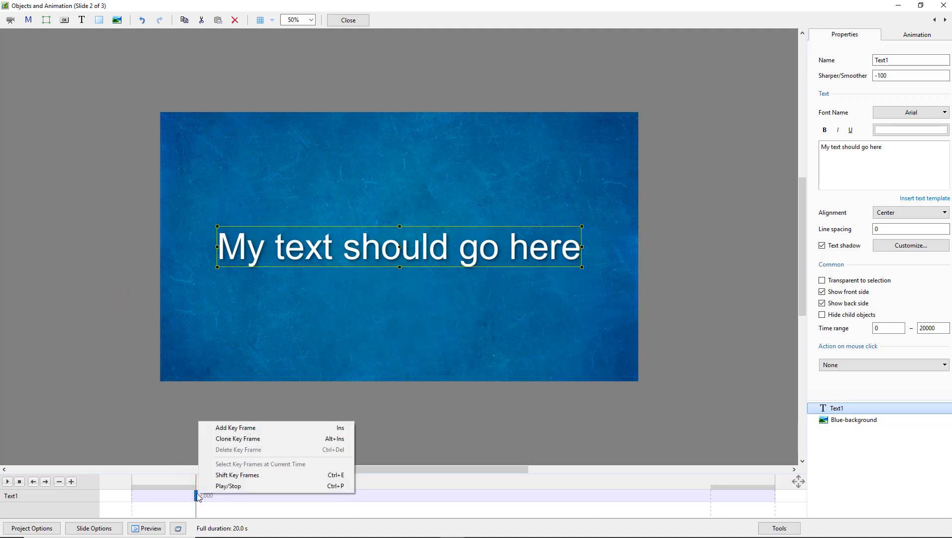
pyautogui.click(237, 438)
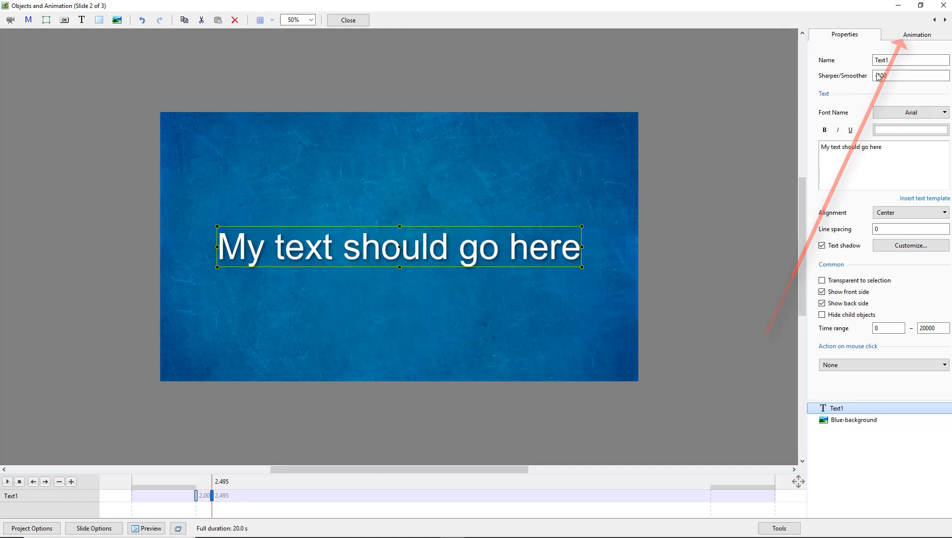
pyautogui.click(917, 39)
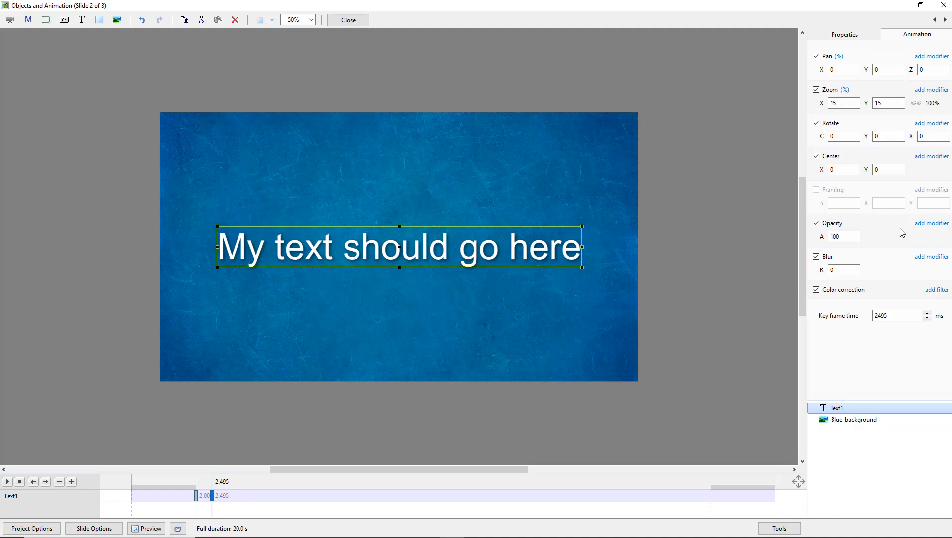
pyautogui.moveTo(891, 315); pyautogui.dragTo(874, 315)
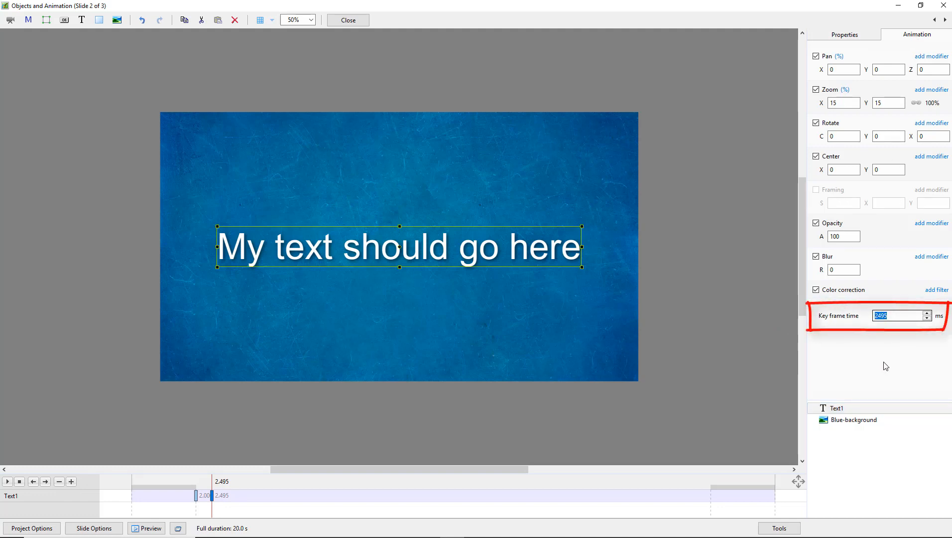
pyautogui.write('3000')
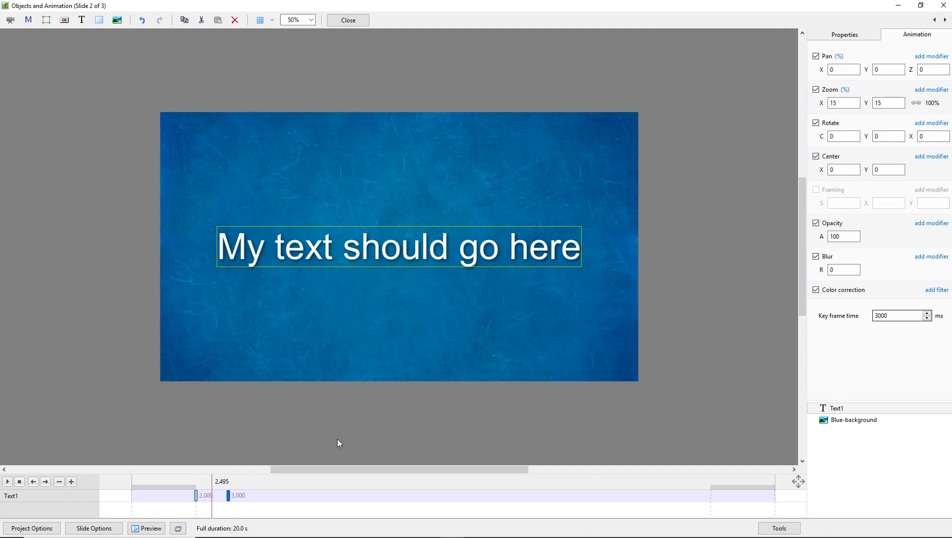
# Step: Set the text's Pan X to -180 at the 2-second key frame, so it starts outside the slide
pyautogui.click(196, 495)
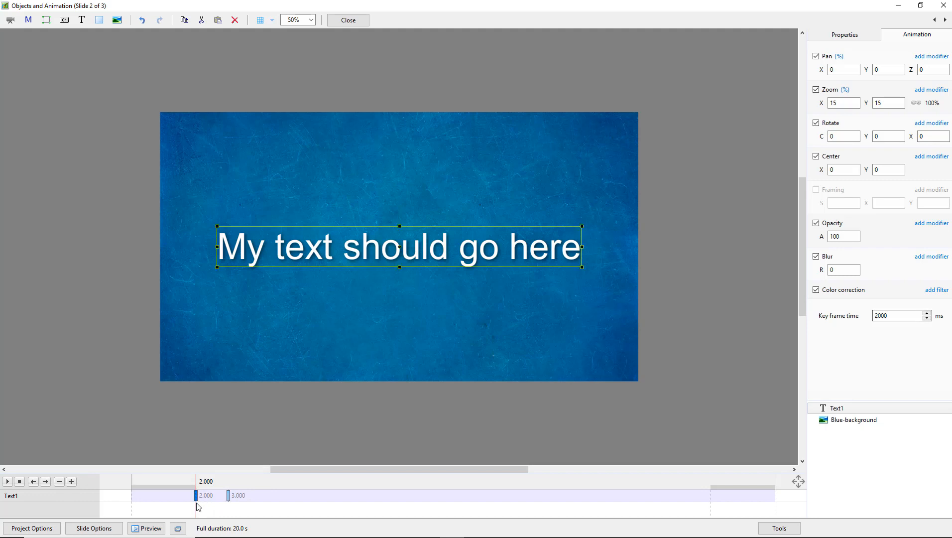
pyautogui.click(228, 495)
pyautogui.click(195, 496)
pyautogui.click(196, 496)
pyautogui.moveTo(822, 70); pyautogui.dragTo(732, 70)
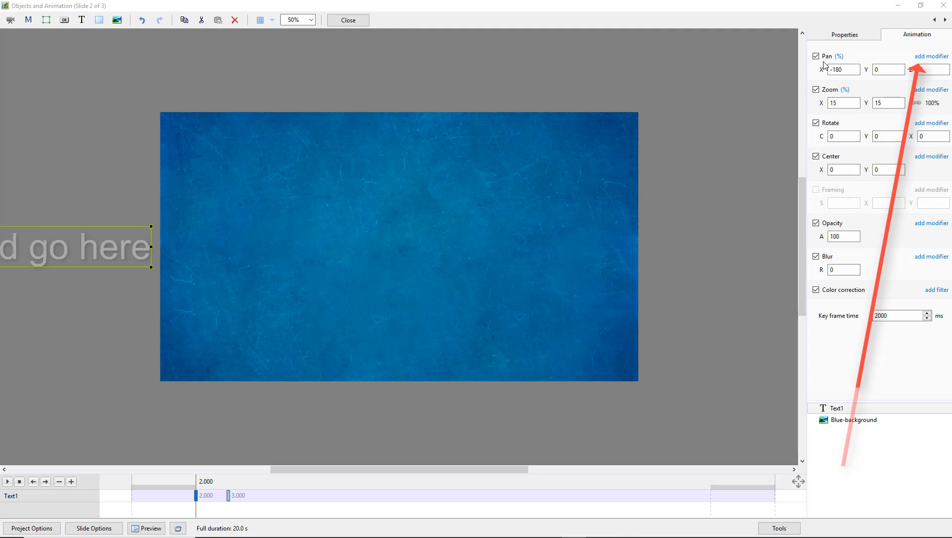
# Step: Add a Slow down animation speed modifier to the text's Pan at the first key frame
pyautogui.click(931, 57)
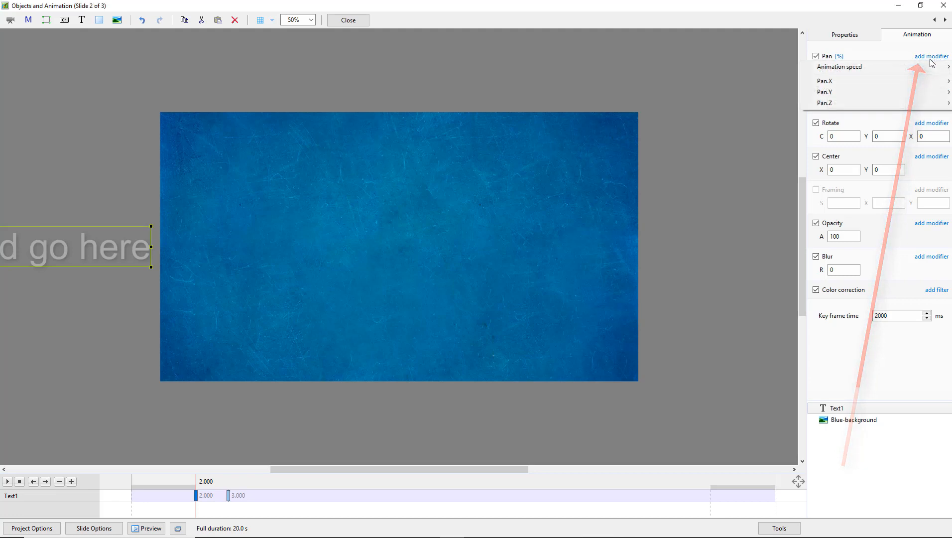
pyautogui.moveTo(843, 67)
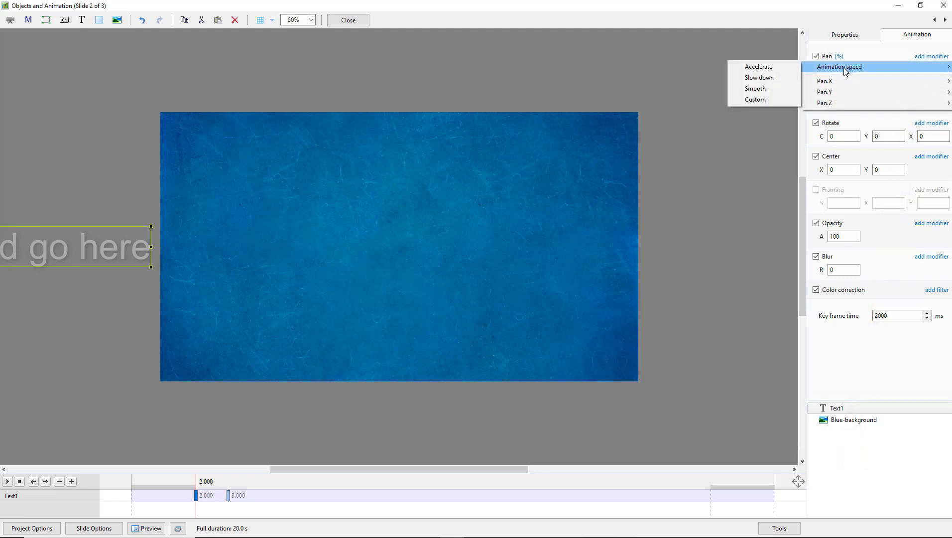
pyautogui.click(758, 79)
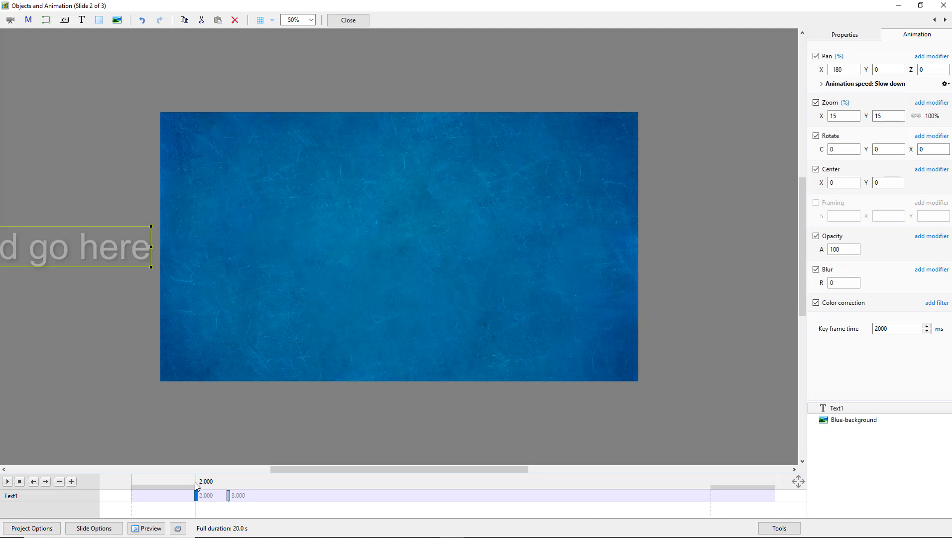
# Step: Play the slide's animation from the start to check the text's entrance, and pause it
pyautogui.moveTo(154, 484); pyautogui.dragTo(122, 493)
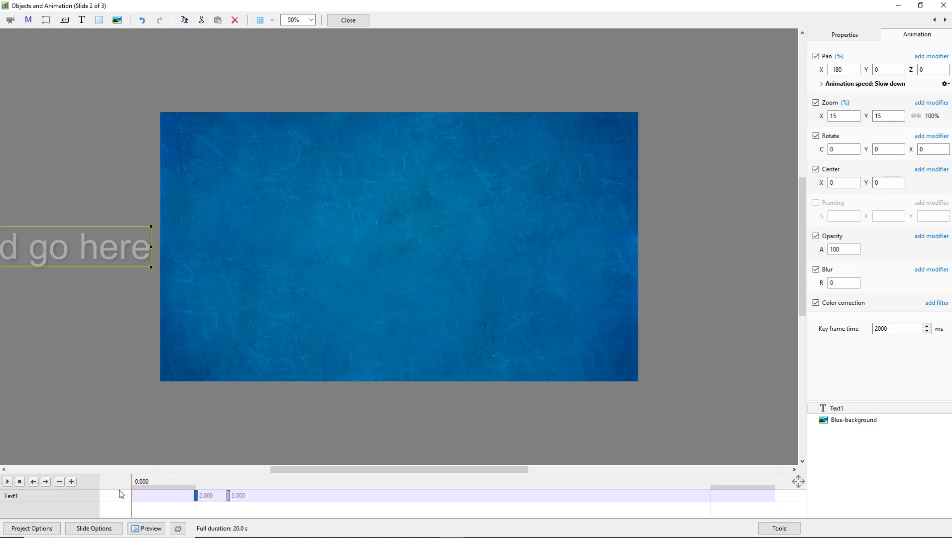
pyautogui.click(7, 482)
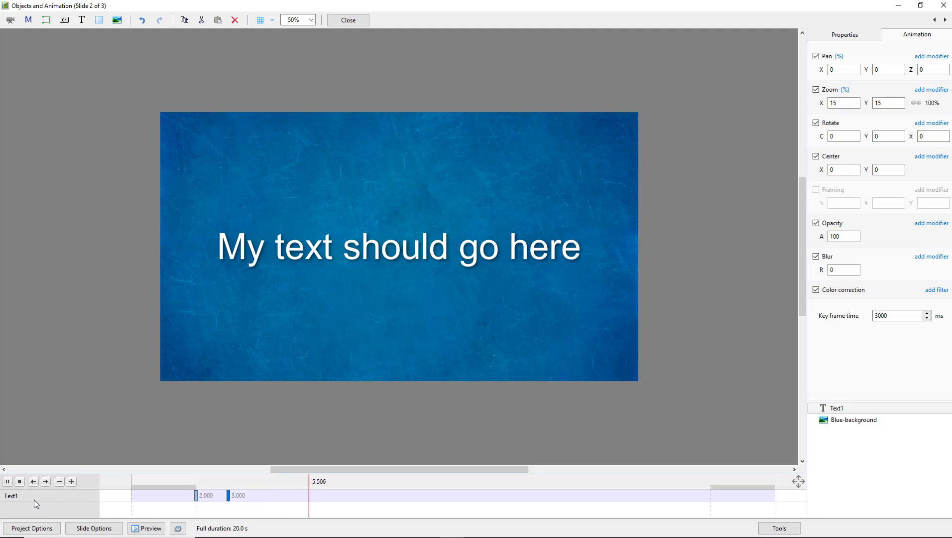
pyautogui.press('space')
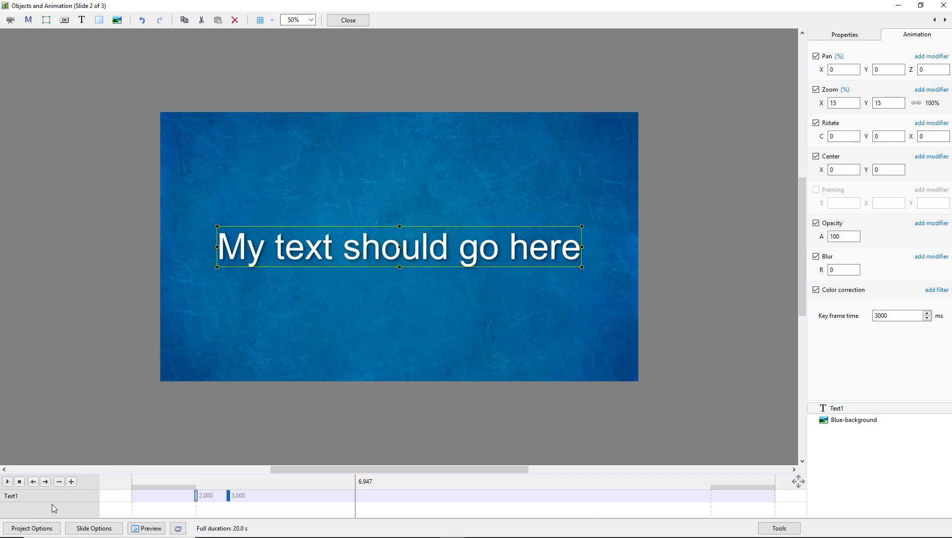
# Step: Rename the text object as 003
pyautogui.click(839, 409)
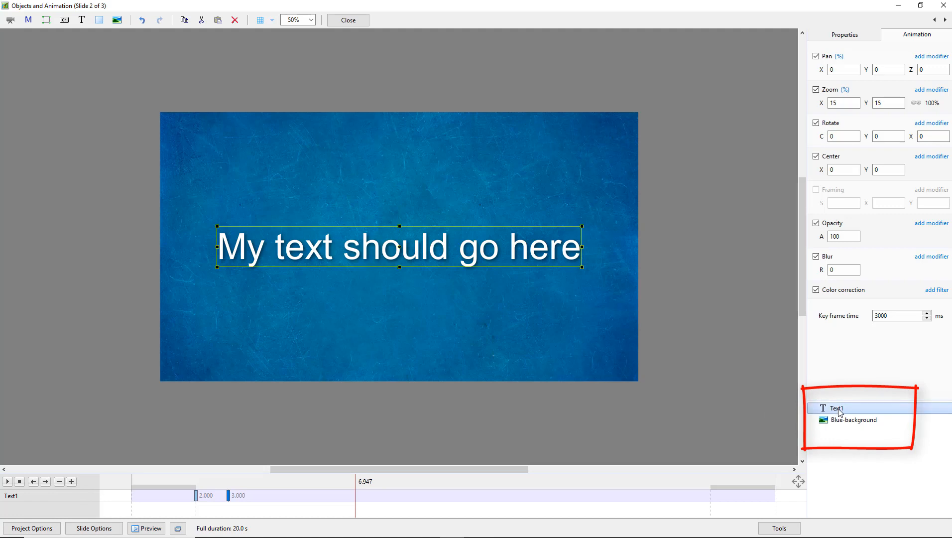
pyautogui.click(849, 34)
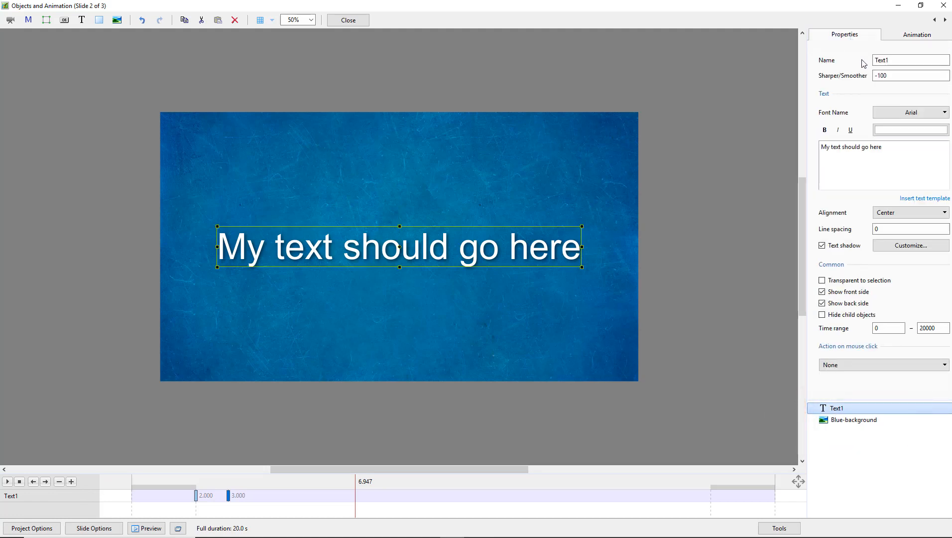
pyautogui.doubleClick(891, 60)
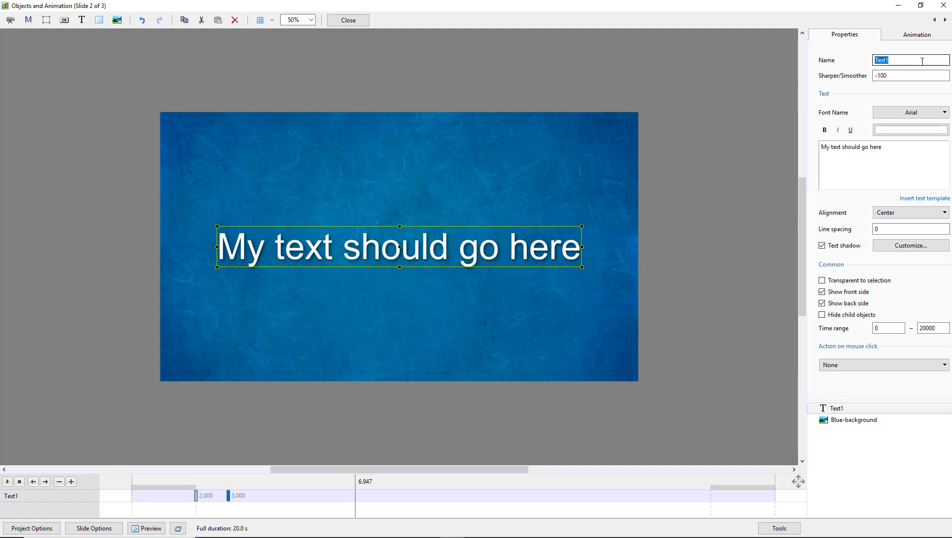
pyautogui.write('003')
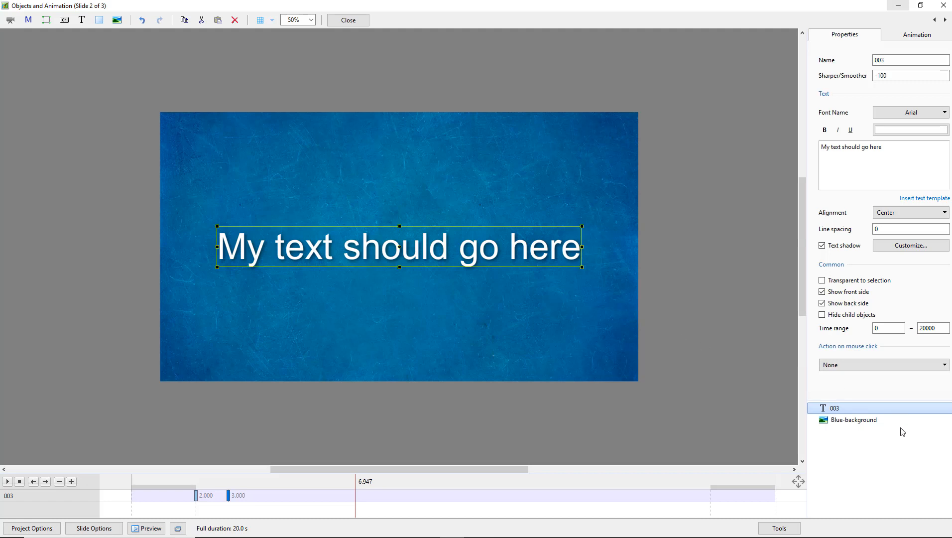
# Step: Copy text object 003 and paste two duplicates of it onto the slide
pyautogui.rightClick(869, 410)
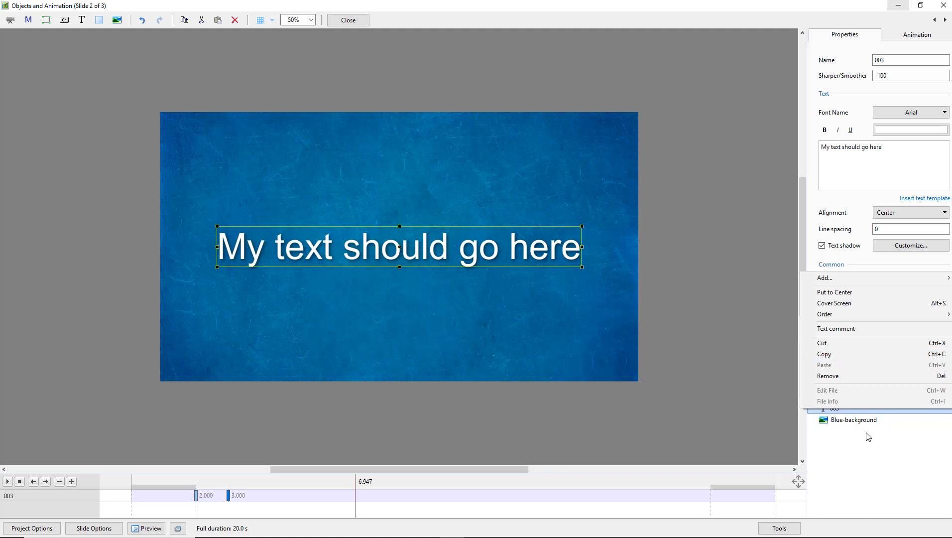
pyautogui.click(845, 413)
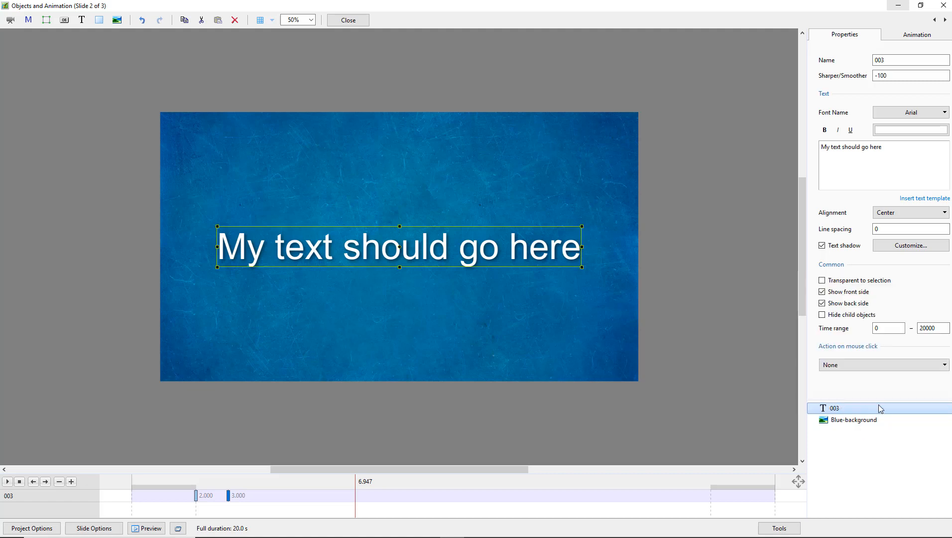
pyautogui.hotkey('ctrl', 'v')
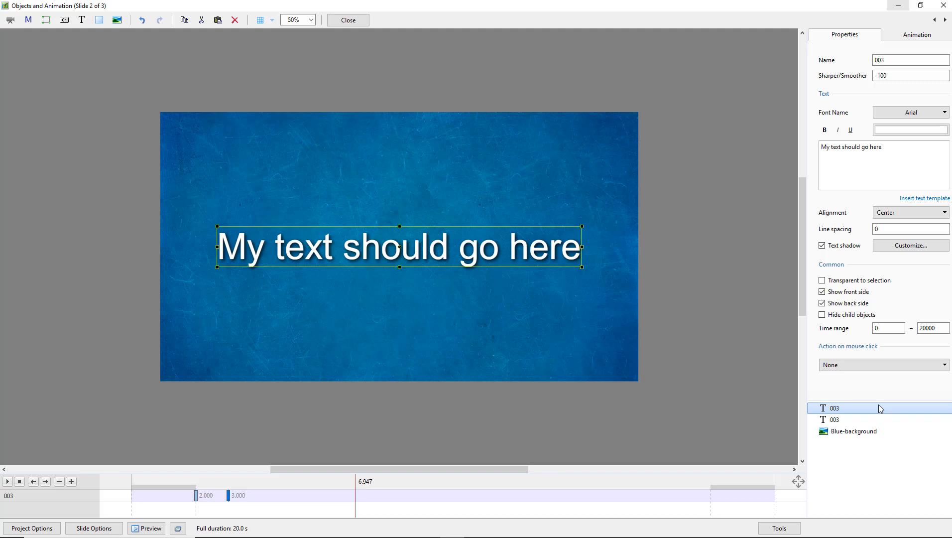
pyautogui.hotkey('ctrl', 'v')
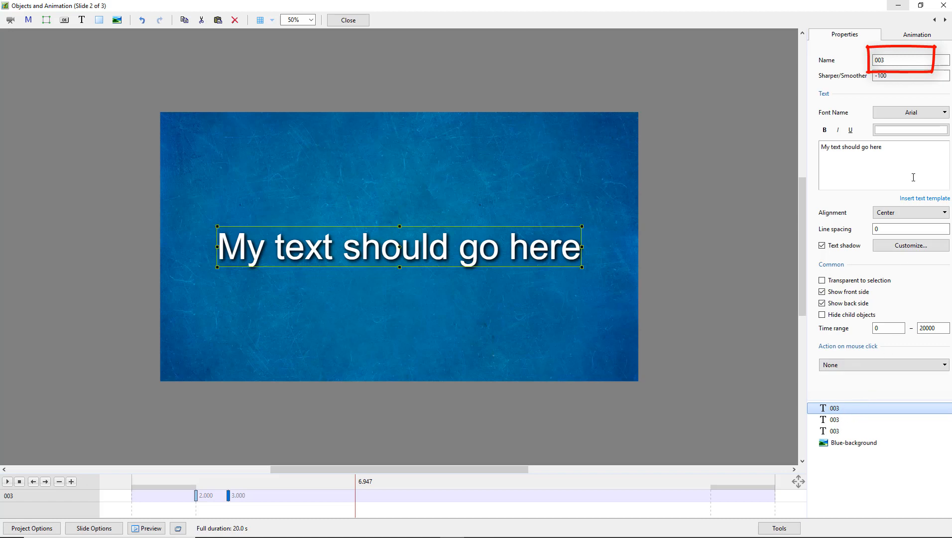
# Step: Rename the uppermost text object in the object list as 001 and the one beneath it as 002
pyautogui.doubleClick(890, 59)
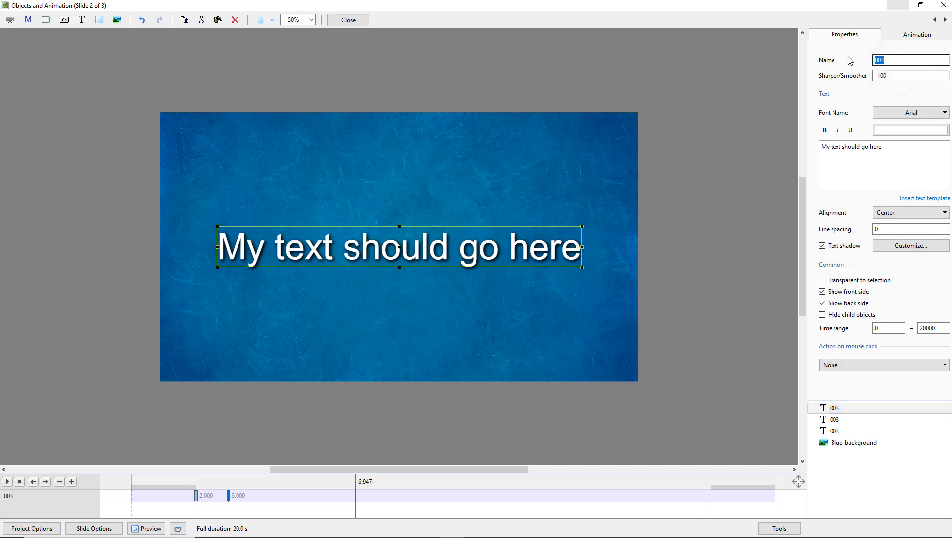
pyautogui.write('0')
pyautogui.click(833, 421)
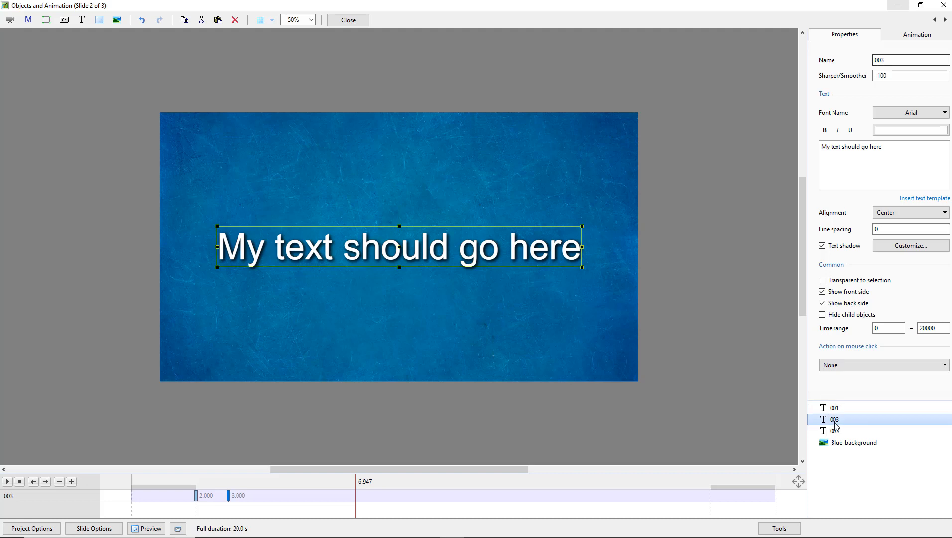
pyautogui.doubleClick(891, 60)
pyautogui.write('002')
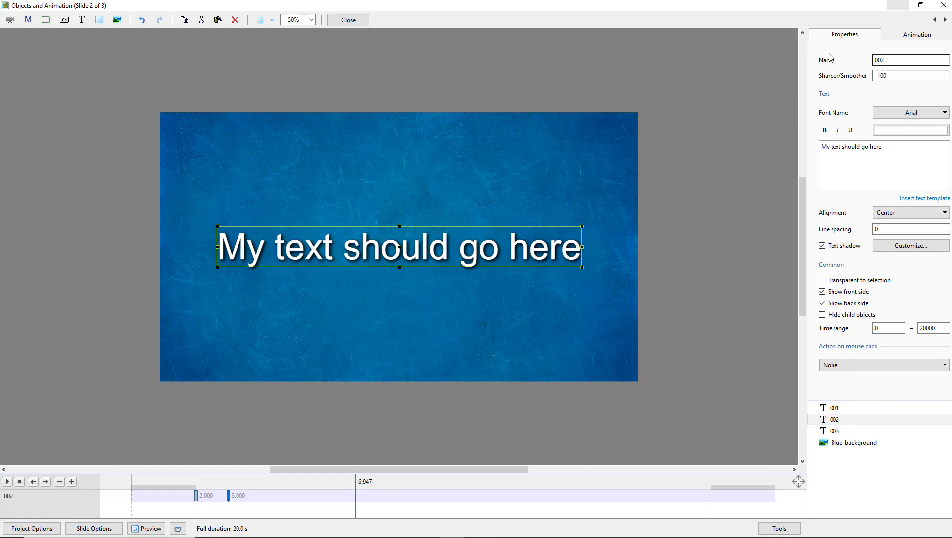
# Step: Show the 3 by 3 grid over the slide with text object 002 selected, and check the grid's options
pyautogui.click(874, 423)
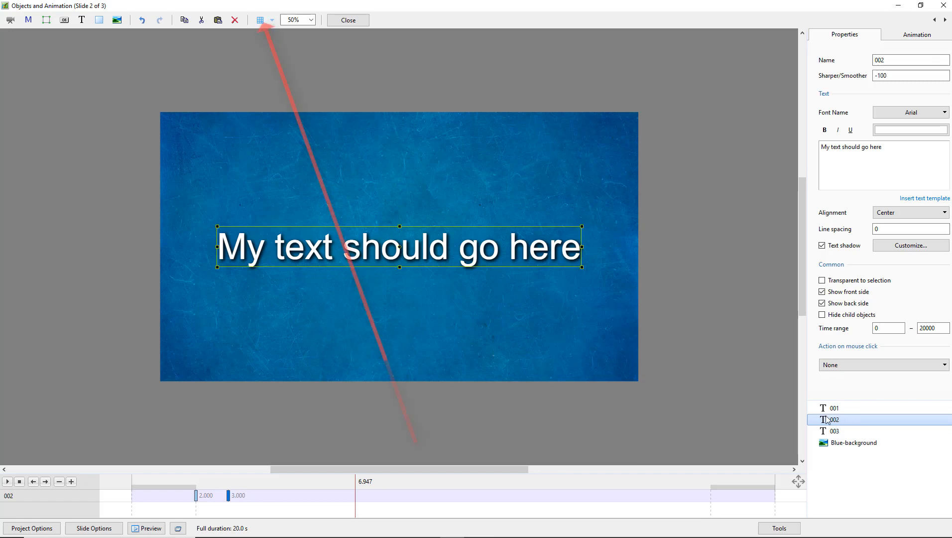
pyautogui.click(261, 21)
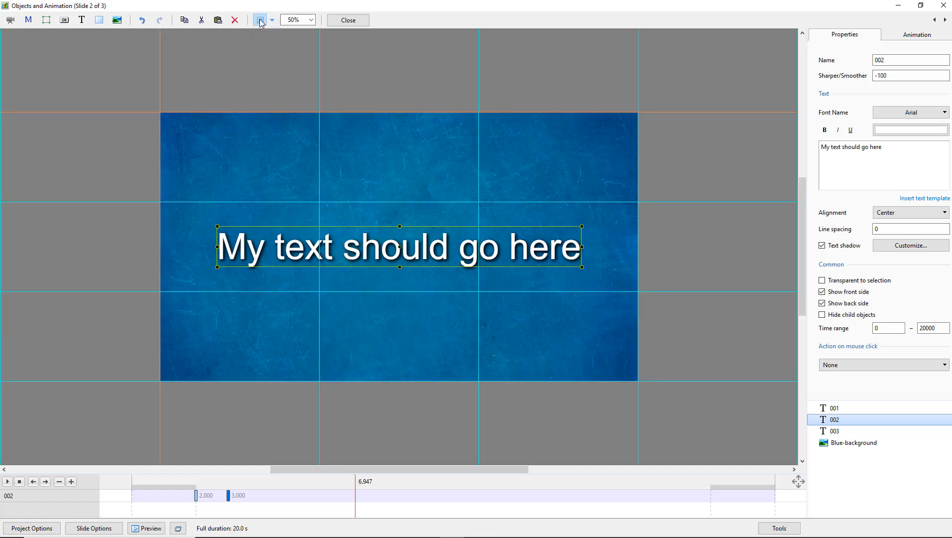
pyautogui.click(272, 21)
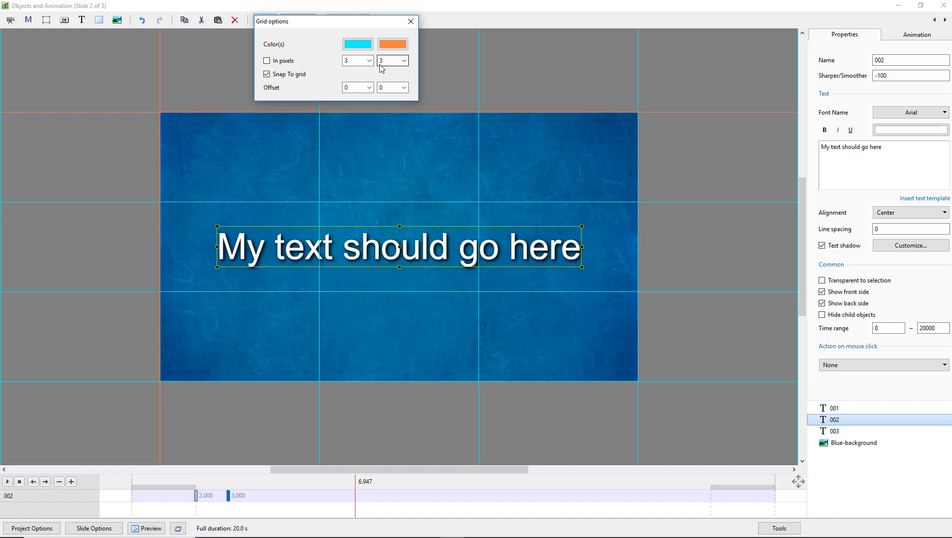
pyautogui.click(411, 21)
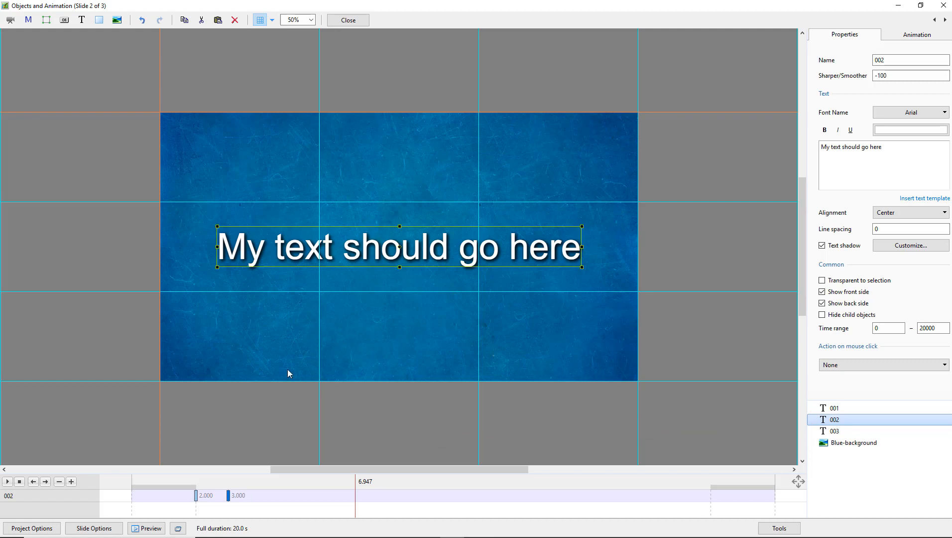
# Step: Set the vertical pan of text object 002 to -35 at both its 2.000 and 3.000 s keyframes
pyautogui.click(196, 496)
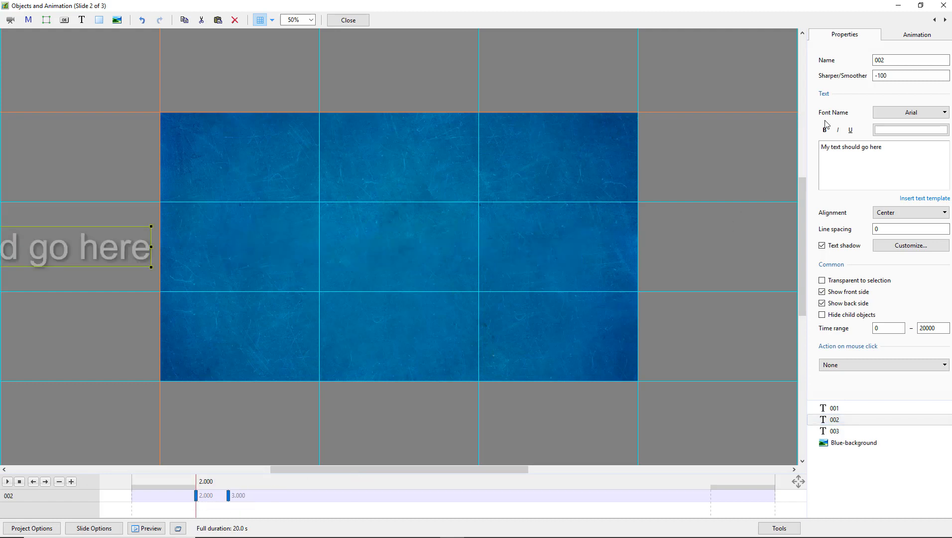
pyautogui.click(924, 39)
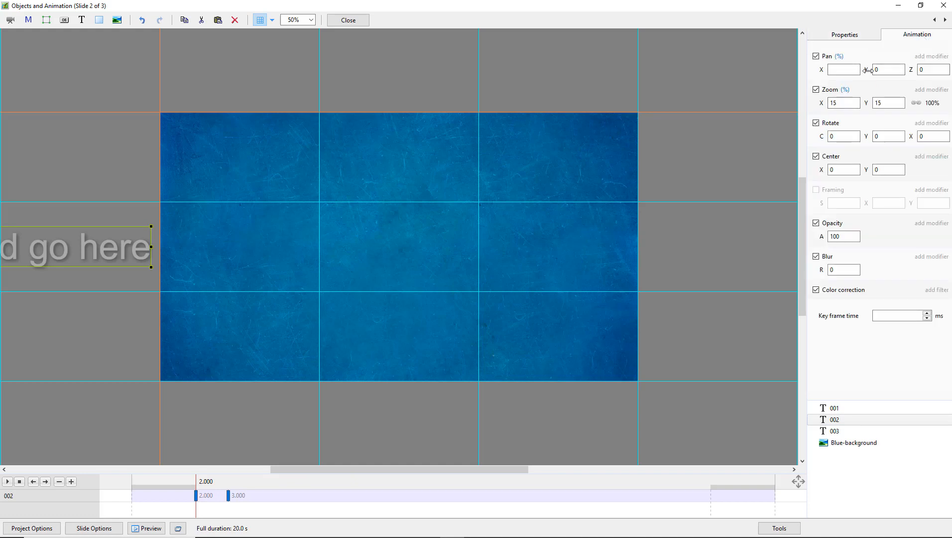
pyautogui.moveTo(868, 69); pyautogui.dragTo(850, 73)
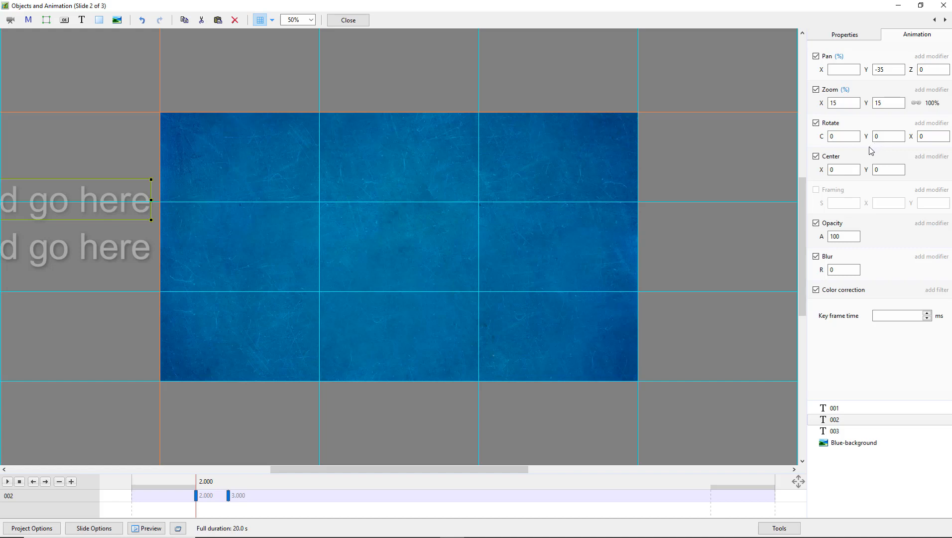
pyautogui.press('Home')
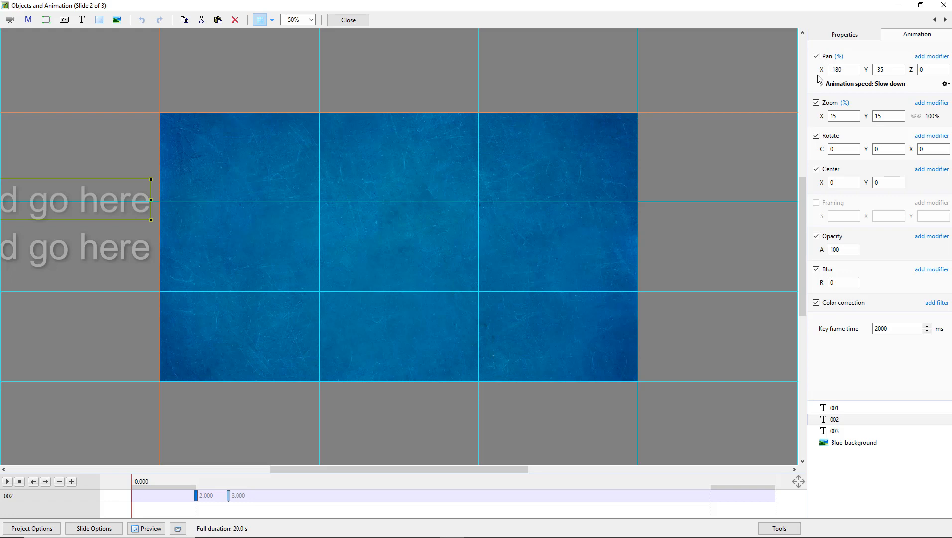
# Step: Set the vertical pan of text object 001 to -70 at both of its keyframes
pyautogui.click(835, 409)
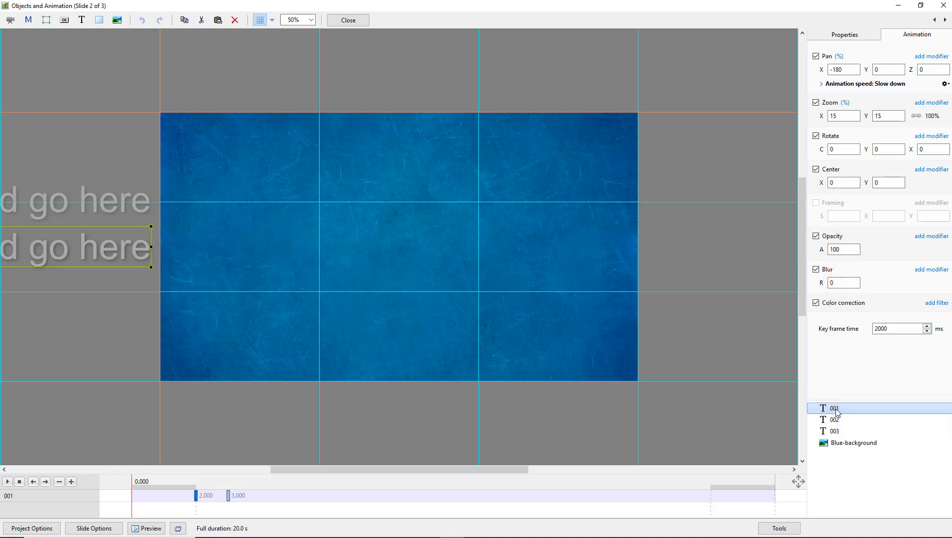
pyautogui.click(228, 495)
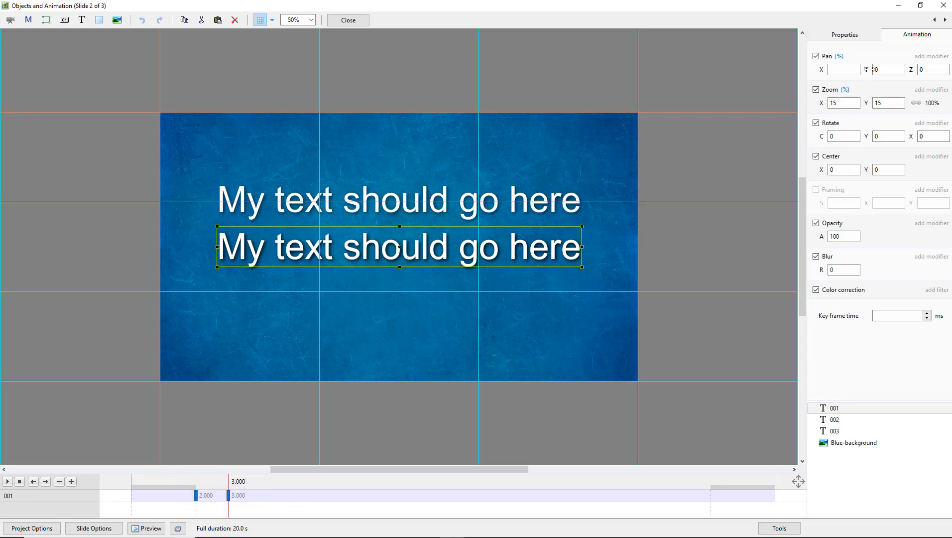
pyautogui.moveTo(869, 69); pyautogui.dragTo(834, 71)
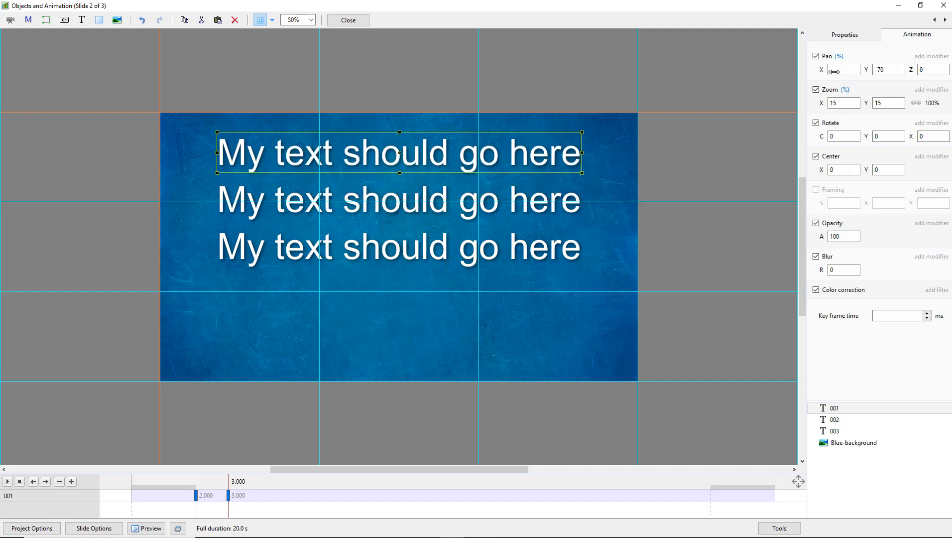
pyautogui.click(885, 71)
pyautogui.press('Tab')
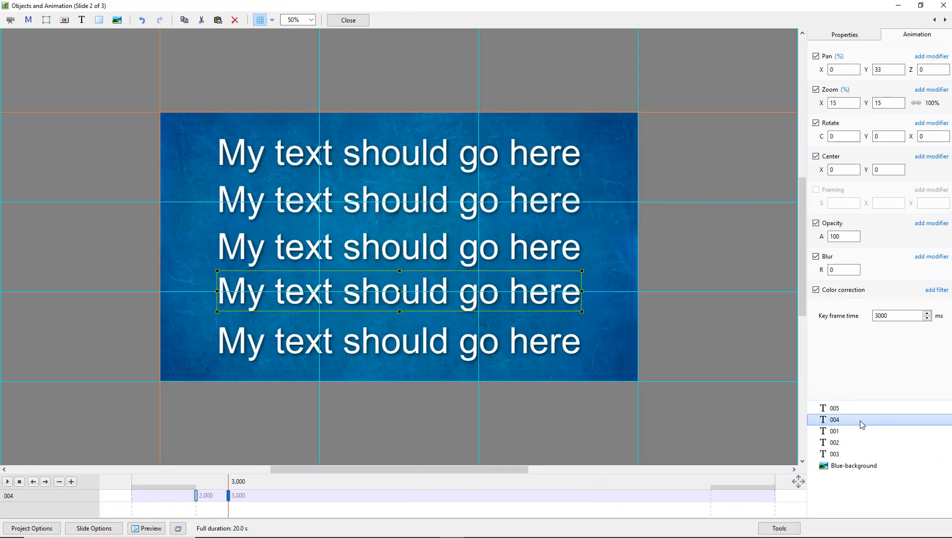
# Step: Check the order of the text objects and move 004 directly beneath 003 in the object list
pyautogui.click(837, 433)
pyautogui.click(838, 443)
pyautogui.click(839, 455)
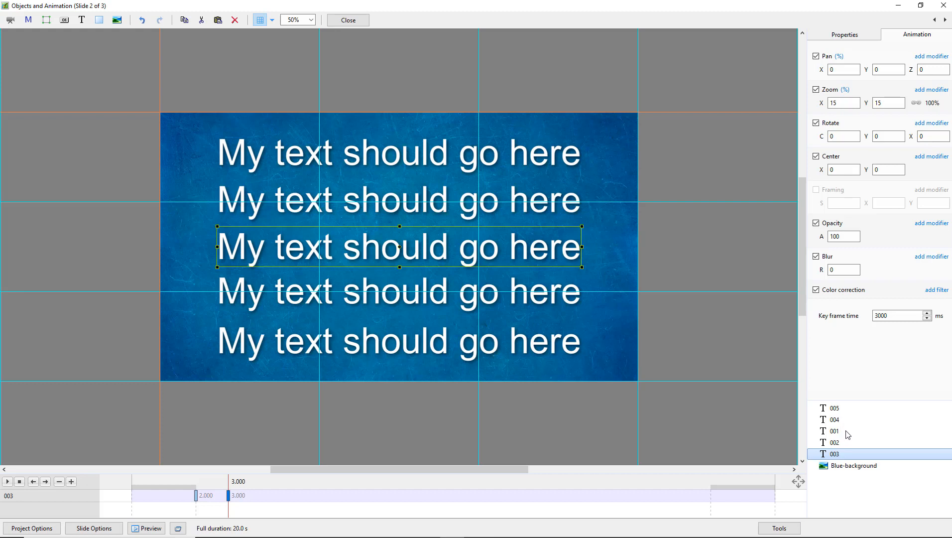
pyautogui.click(837, 420)
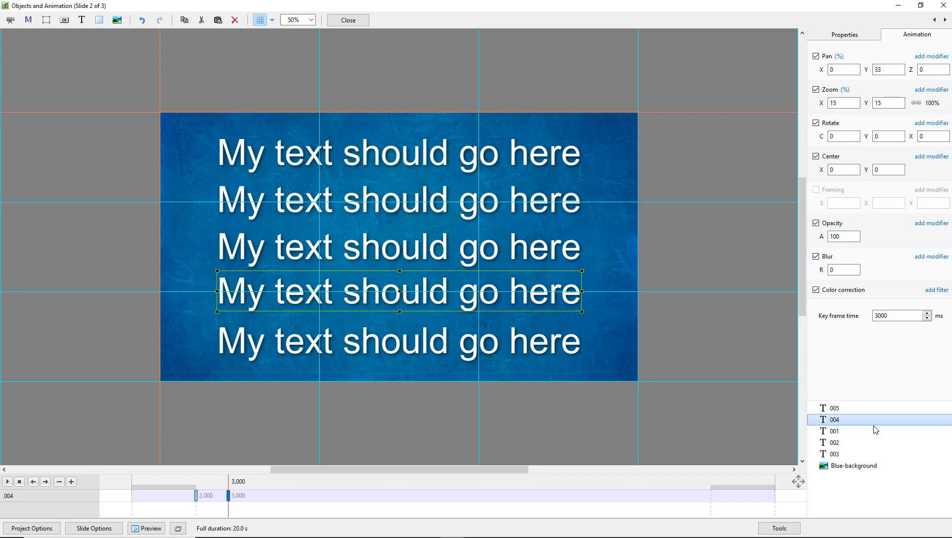
pyautogui.hotkey('shift', 'pagedown')
pyautogui.hotkey('shift', 'pagedown')
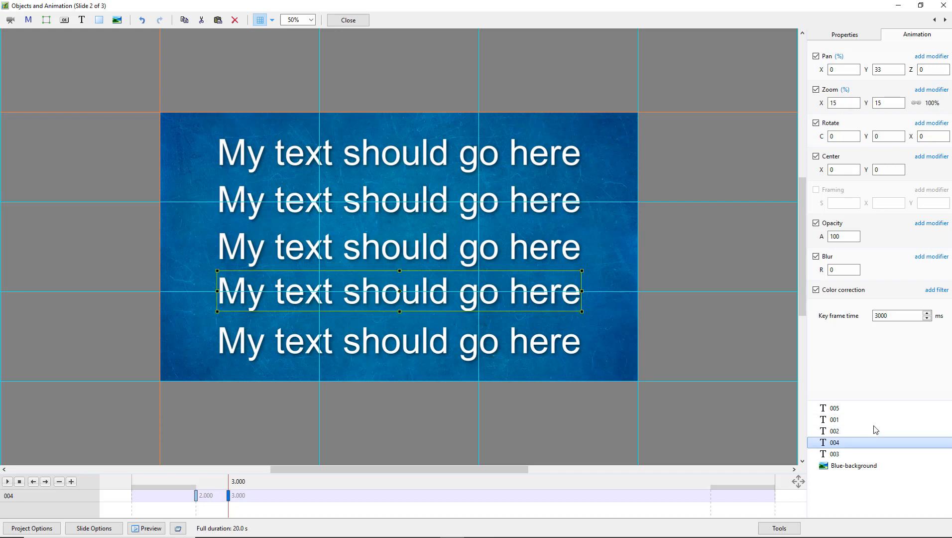
pyautogui.hotkey('shift', 'pagedown')
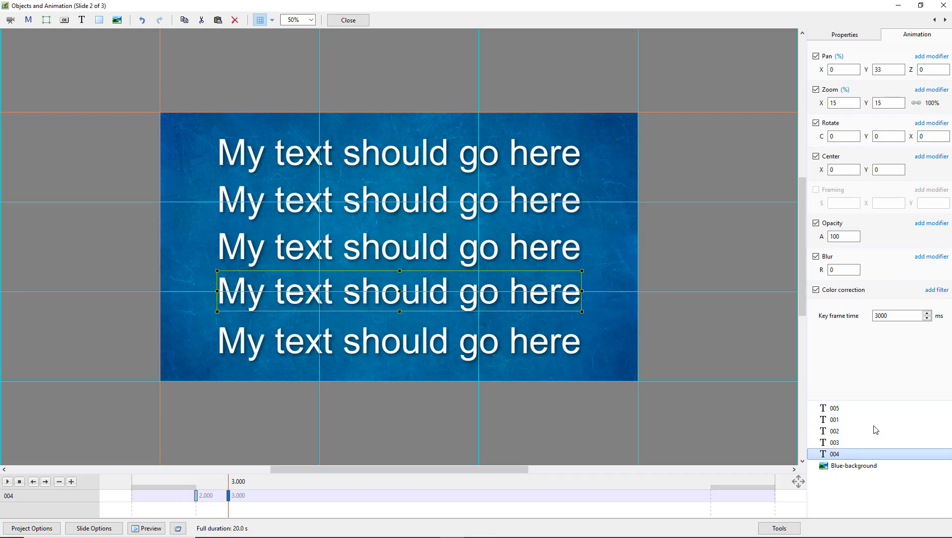
# Step: Move text object 005 beneath 004 in the object list, just above the blue background
pyautogui.click(842, 408)
pyautogui.hotkey('shift', 'pagedown')
pyautogui.hotkey('shift', 'pagedown')
pyautogui.hotkey('shift', 'pagedown')
pyautogui.hotkey('shift', 'pagedown')
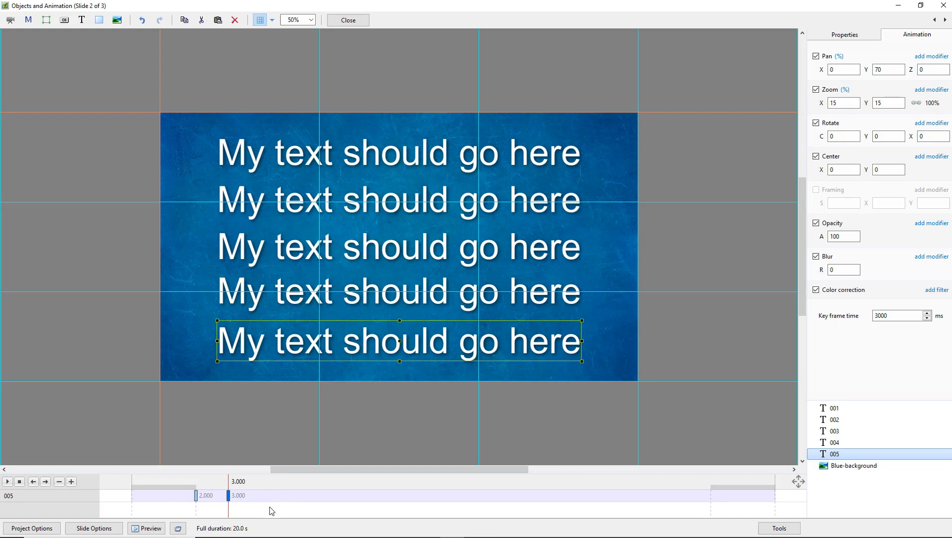
# Step: Play the slide's animation from the start to check how all five text lines enter, and stop it
pyautogui.click(133, 512)
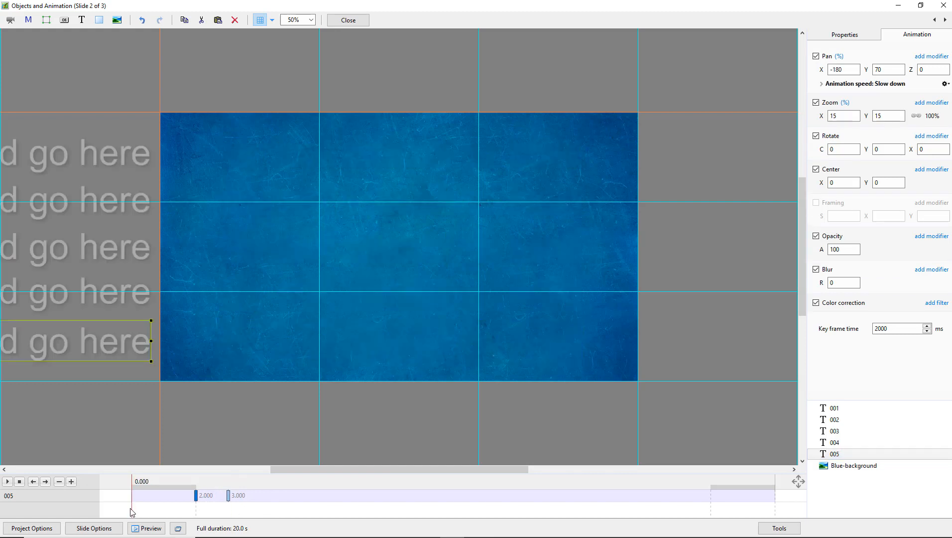
pyautogui.click(8, 482)
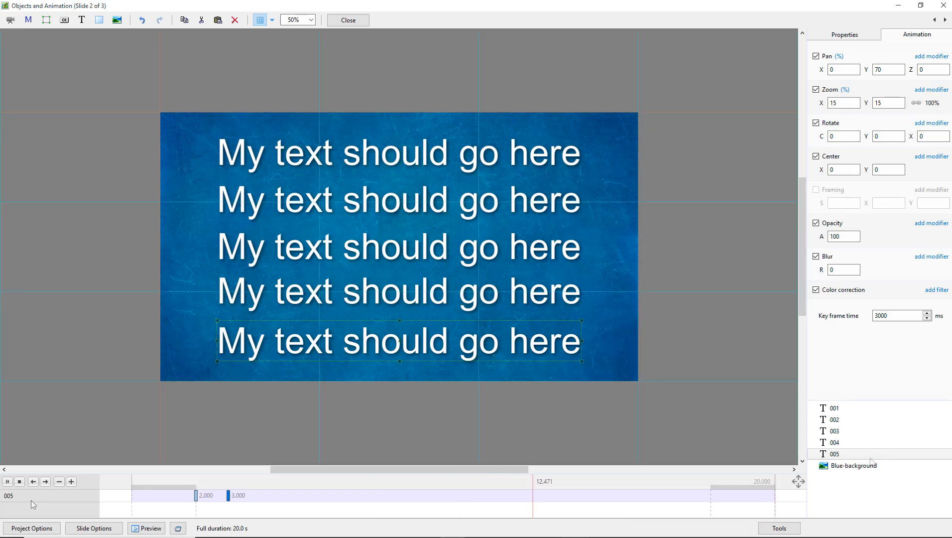
pyautogui.press('space')
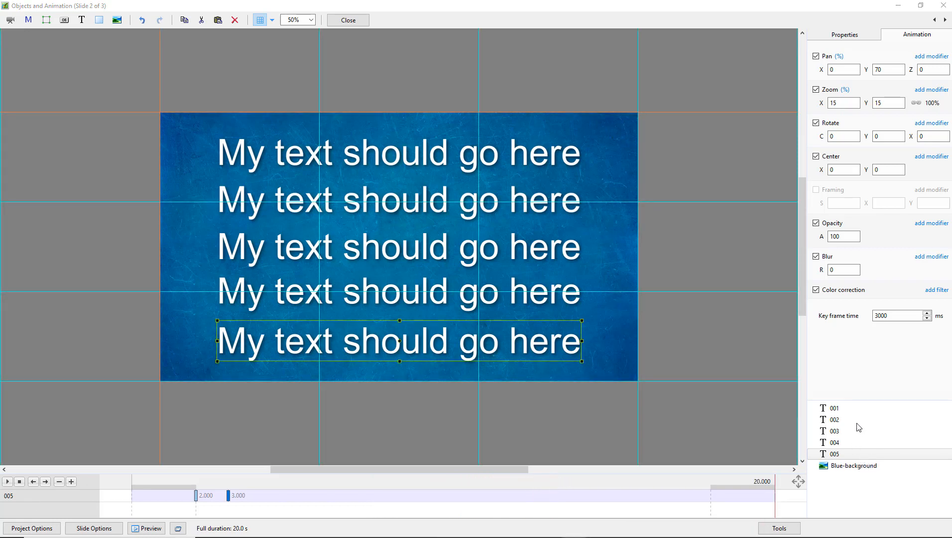
# Step: Shift both keyframes of text object 002 together along the timeline to 5.016 and 6.016 s
pyautogui.click(835, 409)
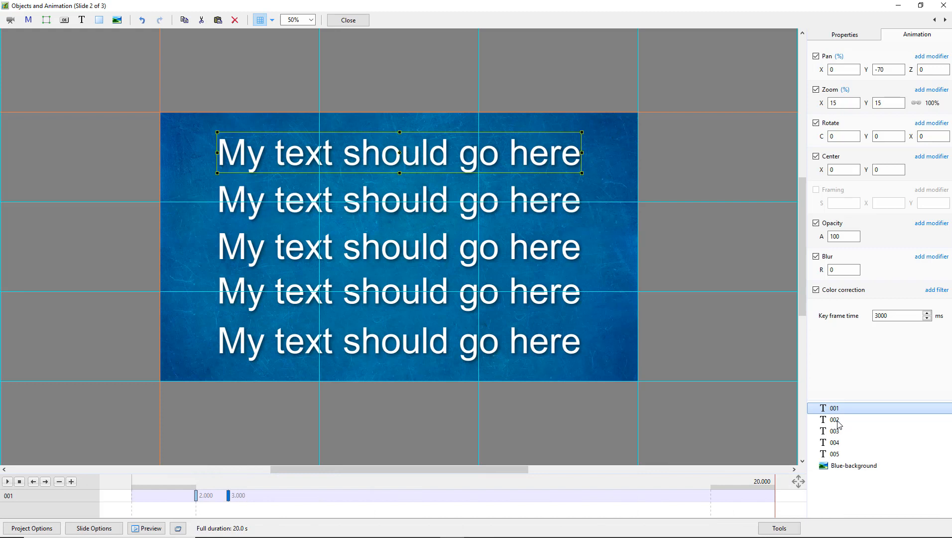
pyautogui.click(836, 421)
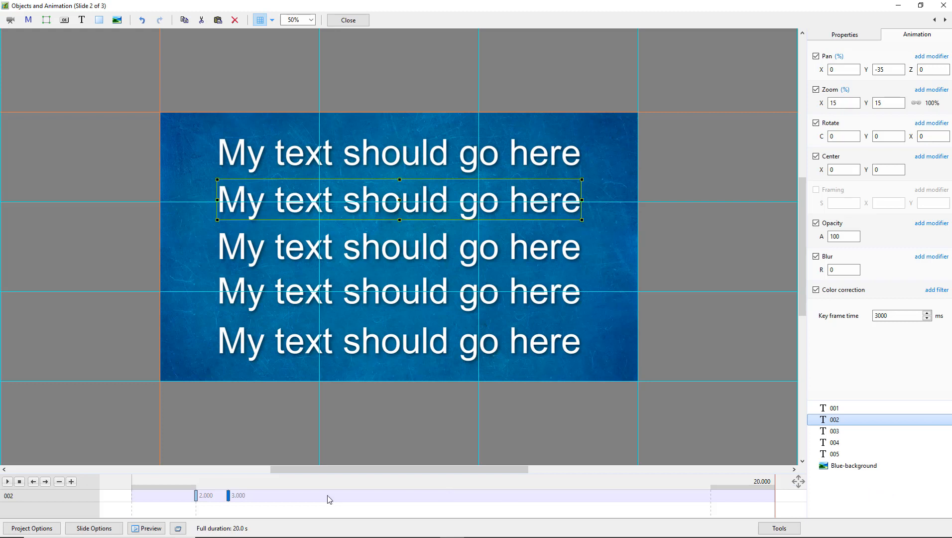
pyautogui.click(196, 496)
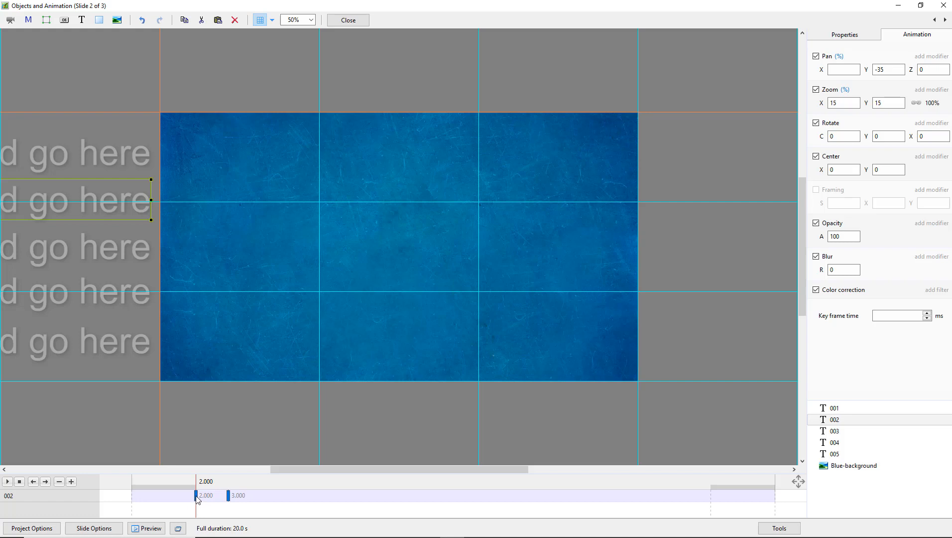
pyautogui.moveTo(196, 499); pyautogui.dragTo(293, 500)
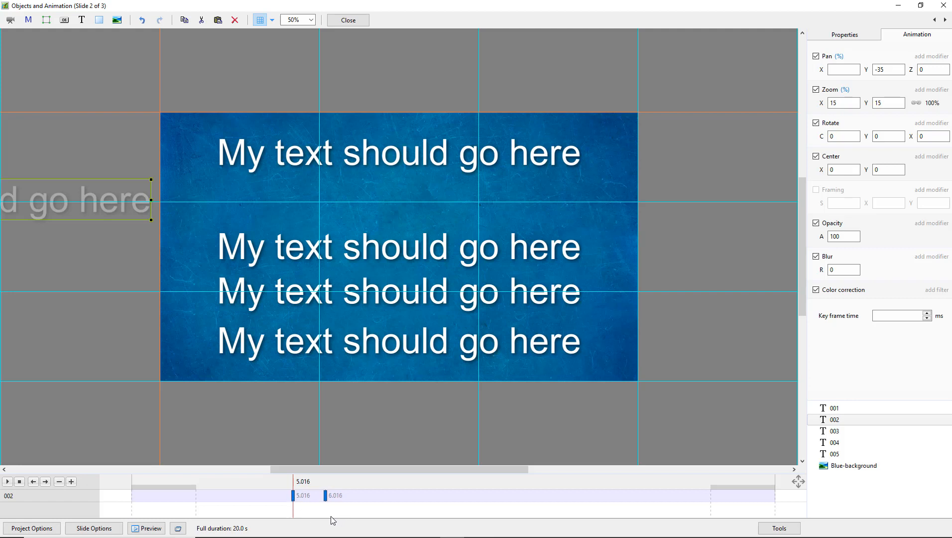
# Step: Play the animation from the start to check the delayed entrance of text object 002, and pause it
pyautogui.click(132, 504)
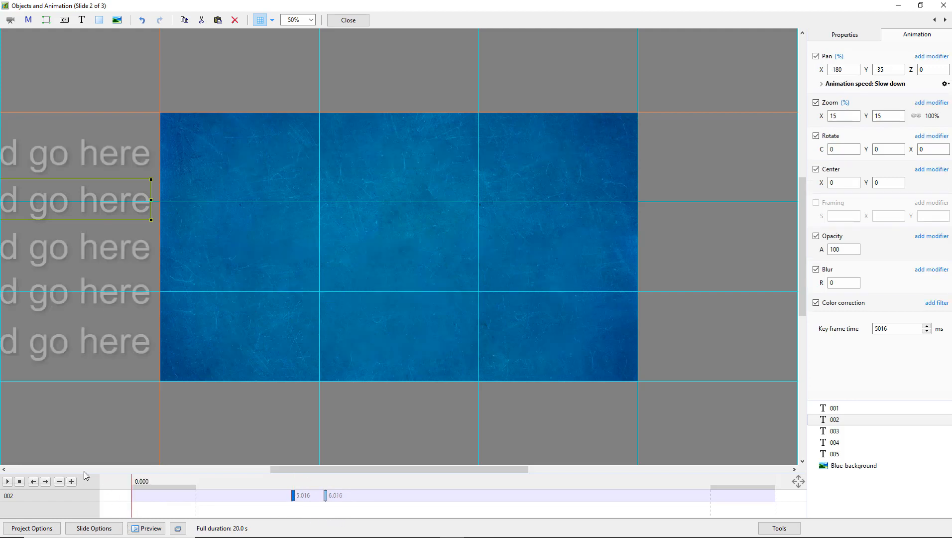
pyautogui.click(6, 481)
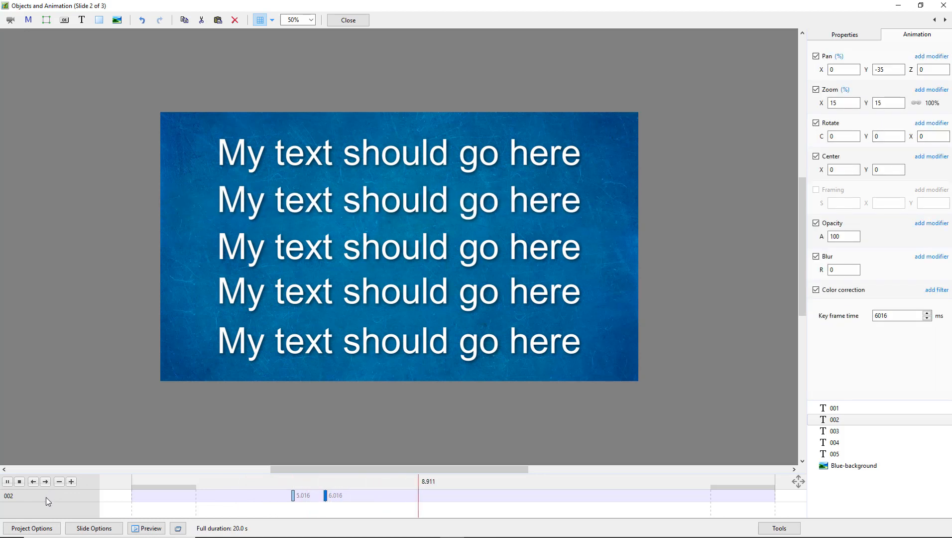
pyautogui.press('space')
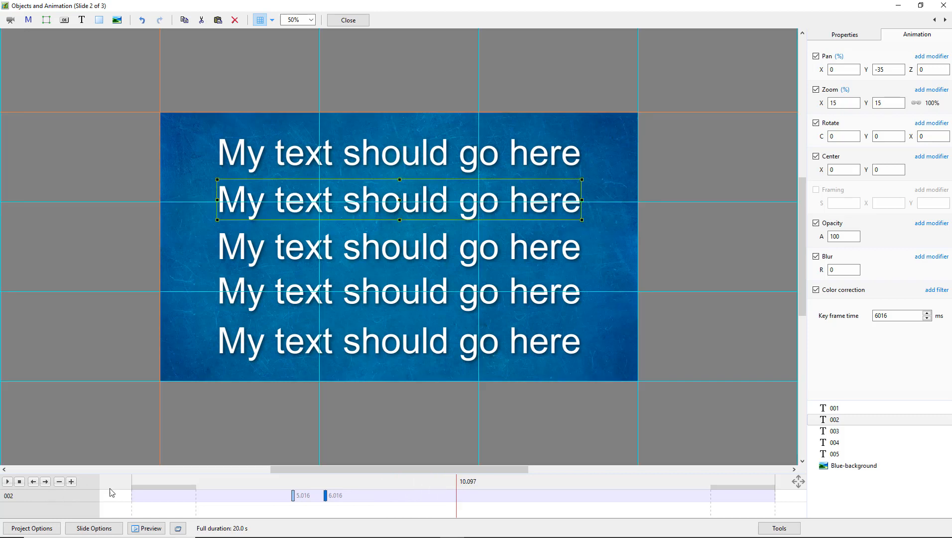
# Step: Show the tracks of text objects 001, 002 and 003 together in an enlarged timeline, and shift both keyframes of 003 to 8.019 and 9.019 s
pyautogui.click(836, 431)
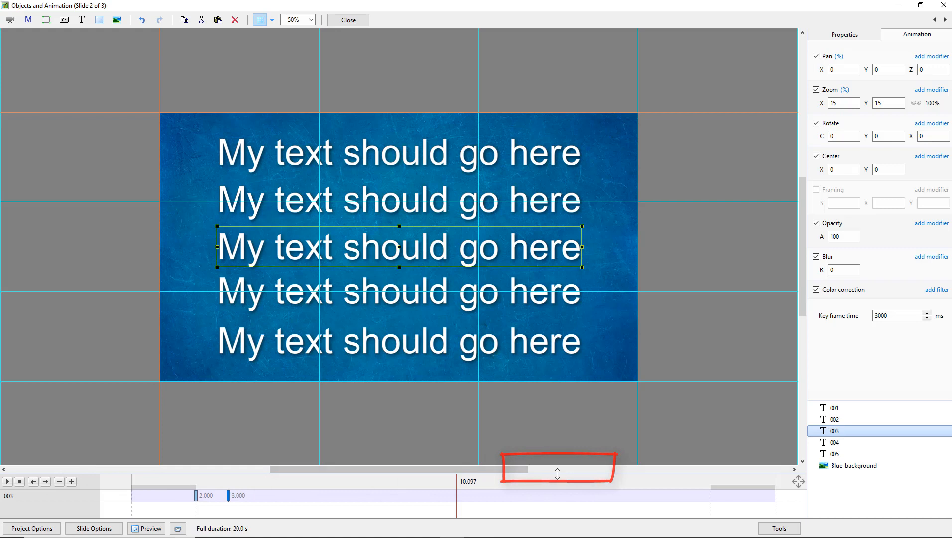
pyautogui.moveTo(558, 473); pyautogui.dragTo(559, 421)
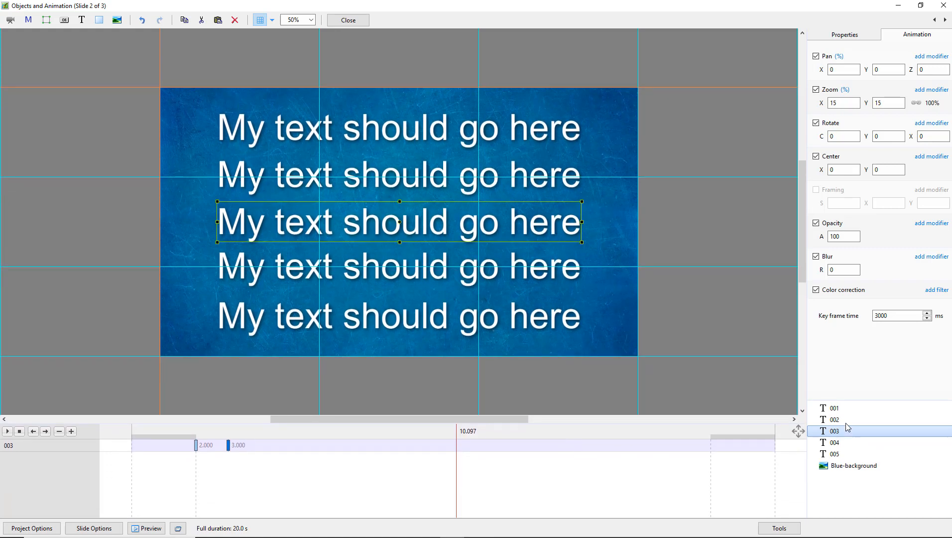
pyautogui.click(837, 408)
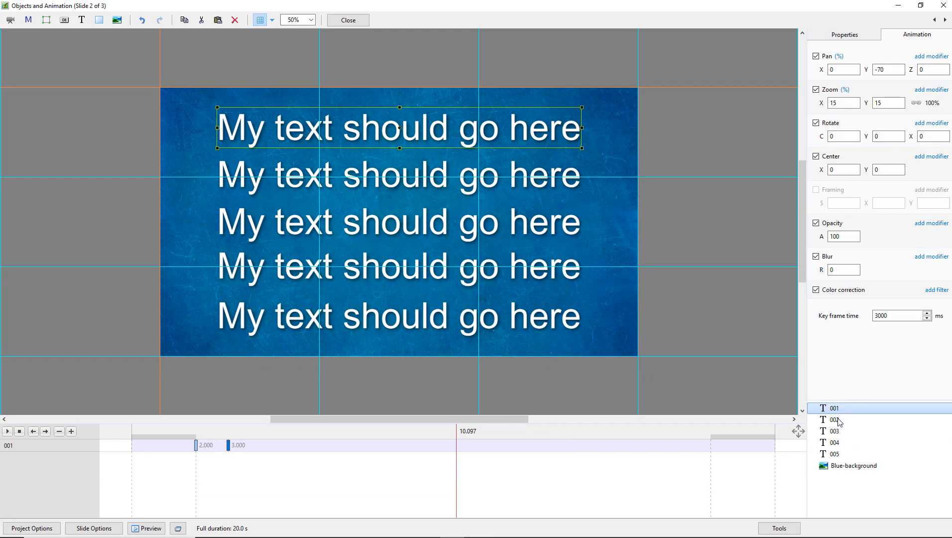
pyautogui.keyDown('ctrl'); pyautogui.click(838, 419); pyautogui.keyUp('ctrl')
pyautogui.keyDown('ctrl'); pyautogui.click(836, 432); pyautogui.keyUp('ctrl')
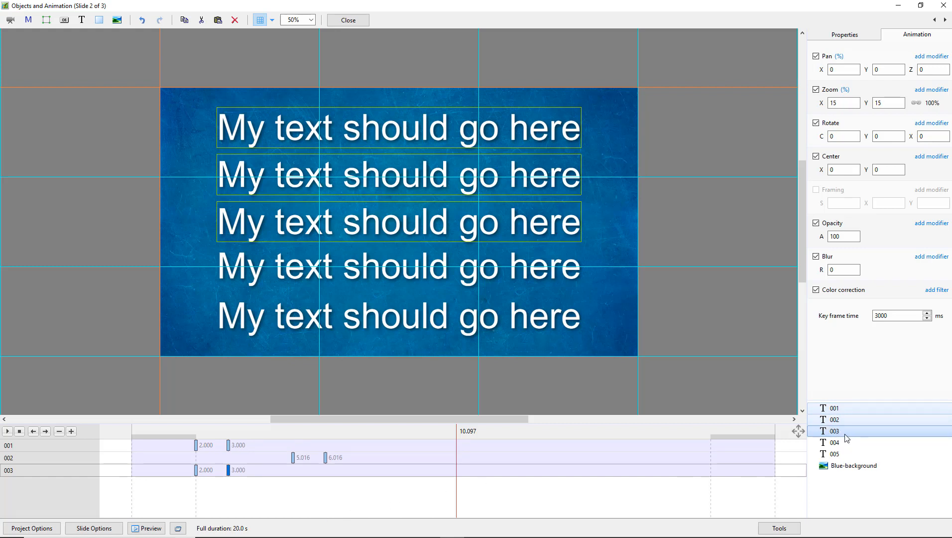
pyautogui.click(196, 471)
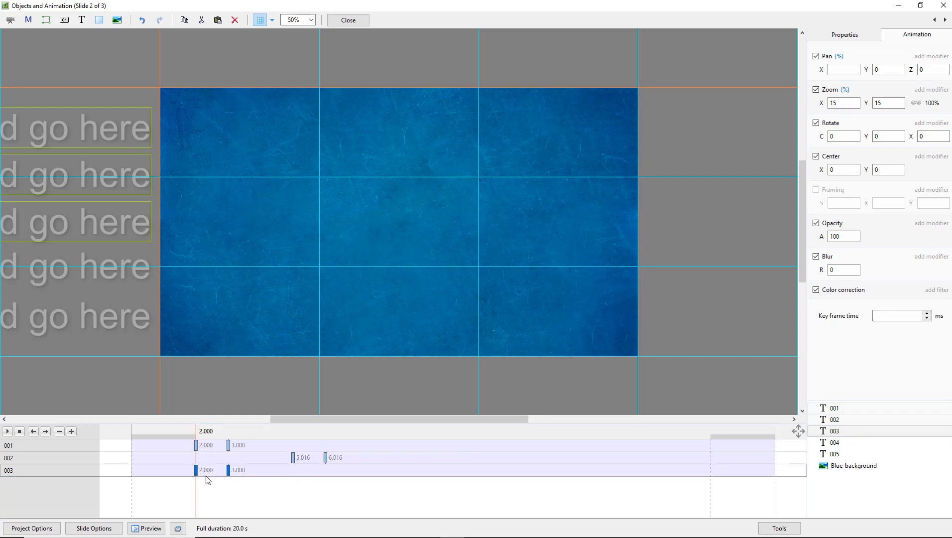
pyautogui.moveTo(196, 470); pyautogui.dragTo(393, 476)
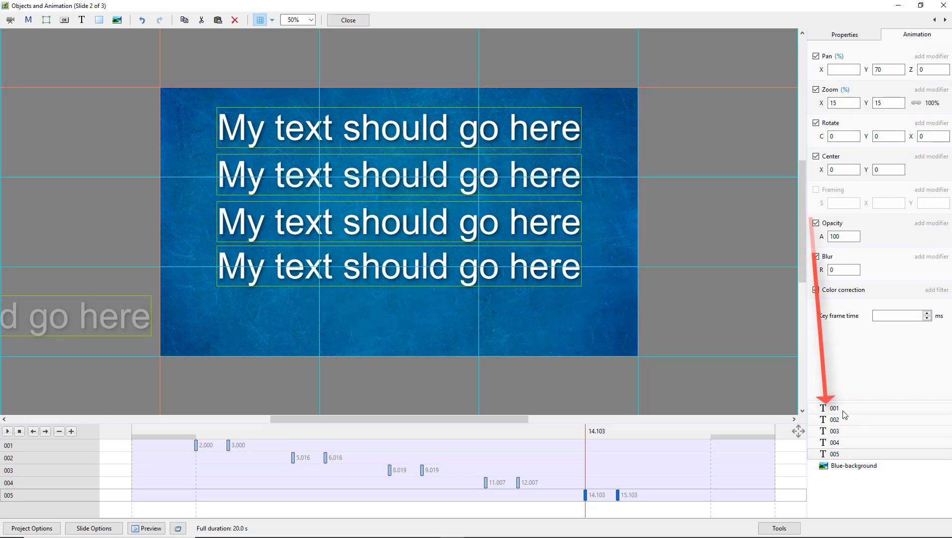
# Step: Examine the vertical pan values of text objects 001 and 005
pyautogui.click(845, 409)
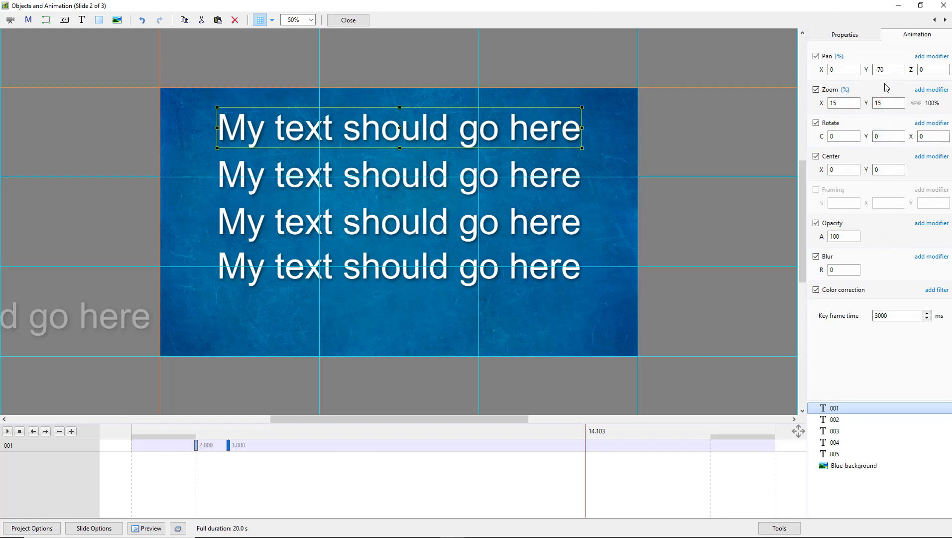
pyautogui.click(836, 454)
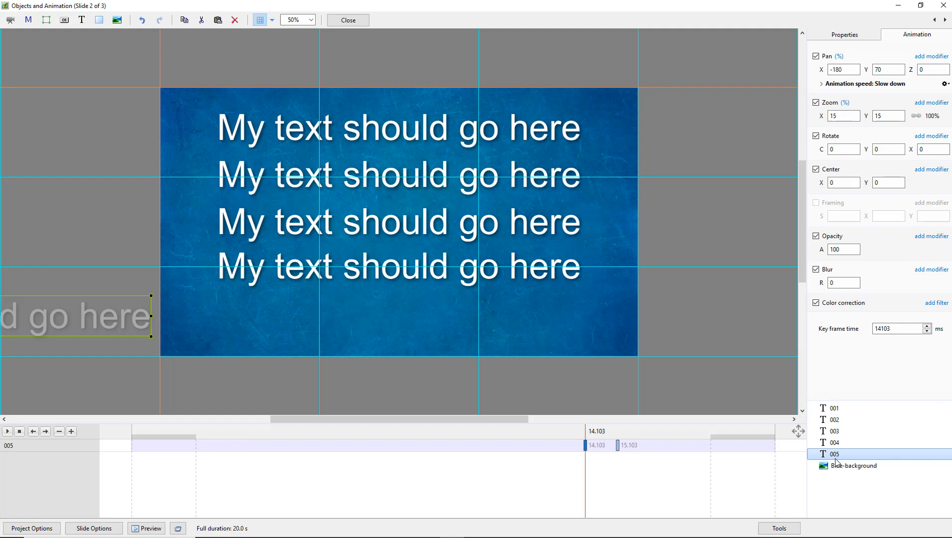
# Step: Hide the grid and play the slide's animation from the start to check the entrances of all five text lines
pyautogui.click(617, 445)
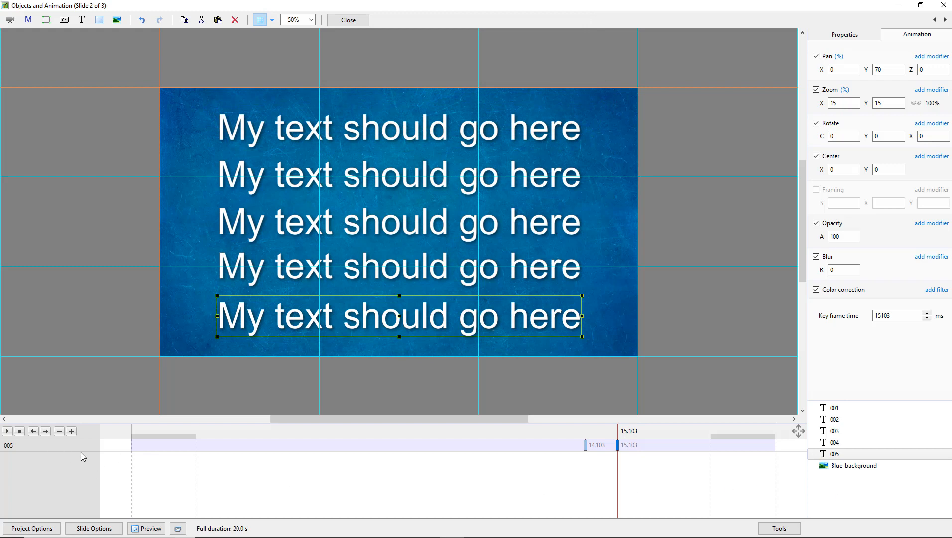
pyautogui.click(132, 470)
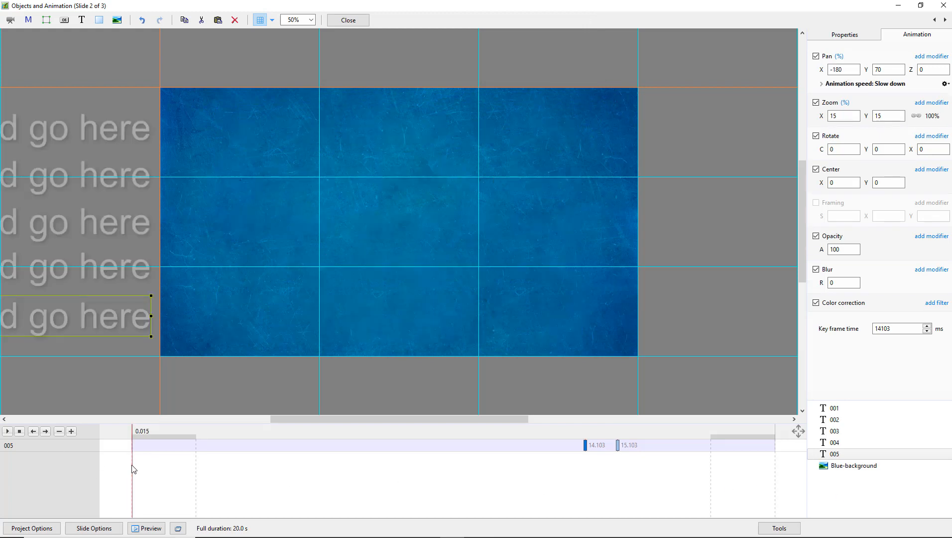
pyautogui.moveTo(131, 465); pyautogui.dragTo(130, 465)
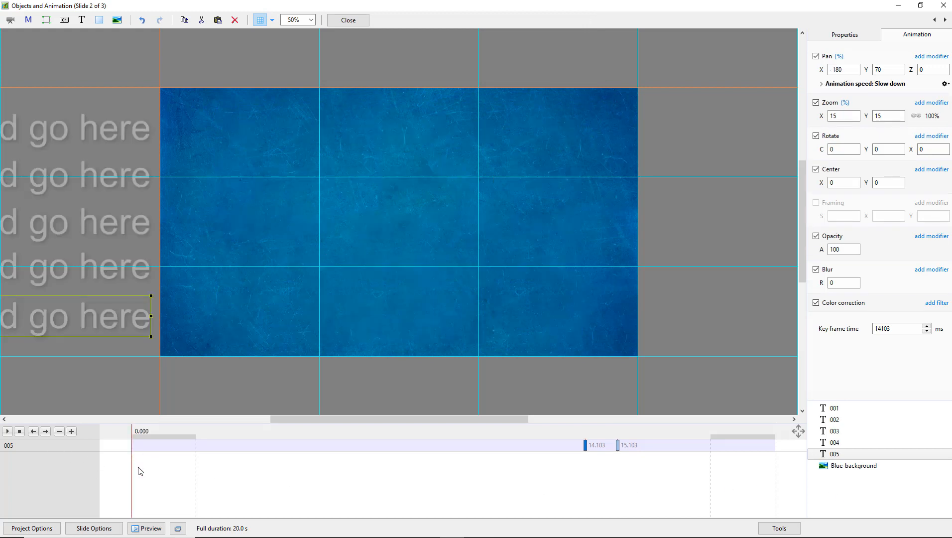
pyautogui.click(259, 21)
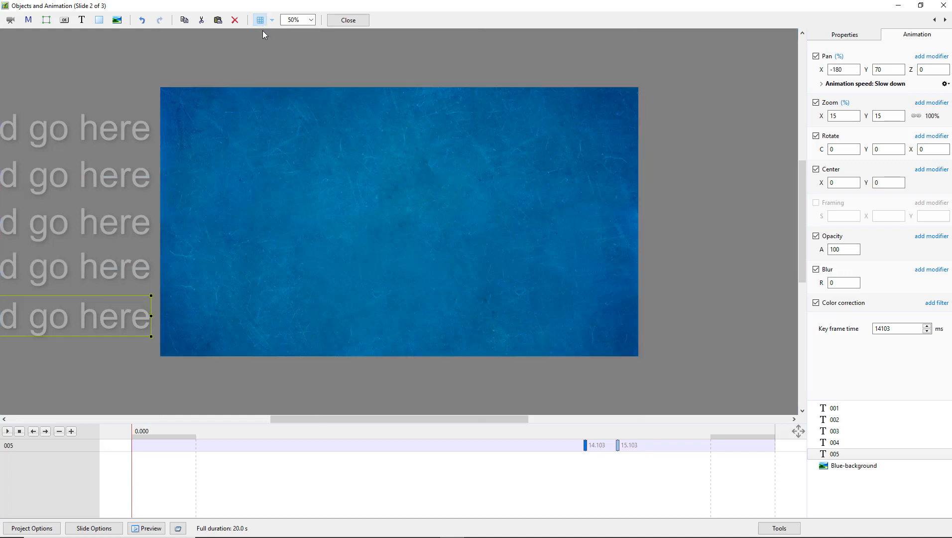
pyautogui.click(7, 432)
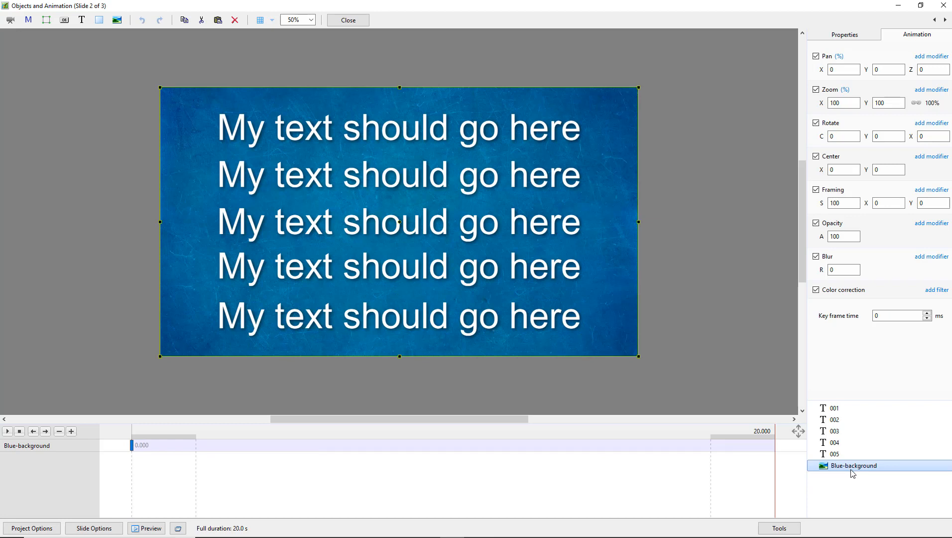
# Step: Check the main object setting of the Blue-background image and close the animation editor
pyautogui.click(848, 36)
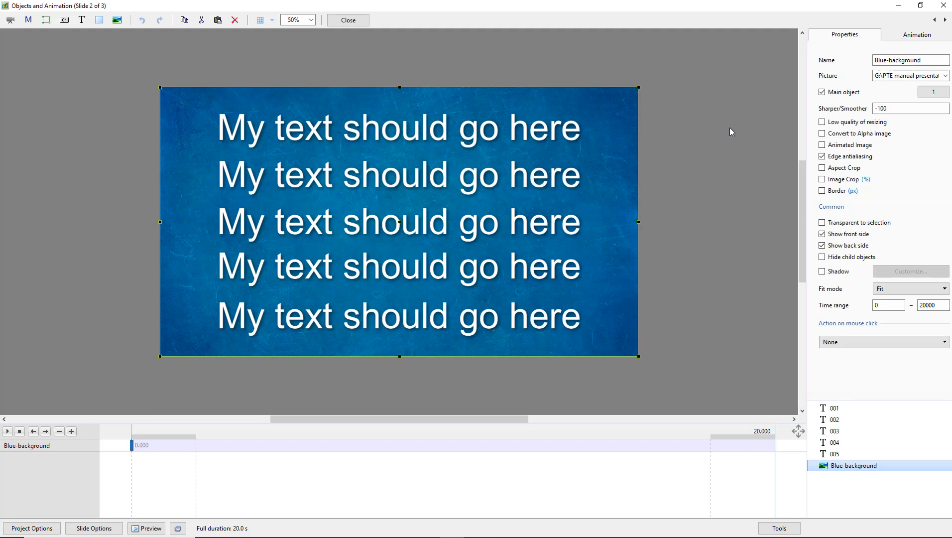
pyautogui.click(348, 20)
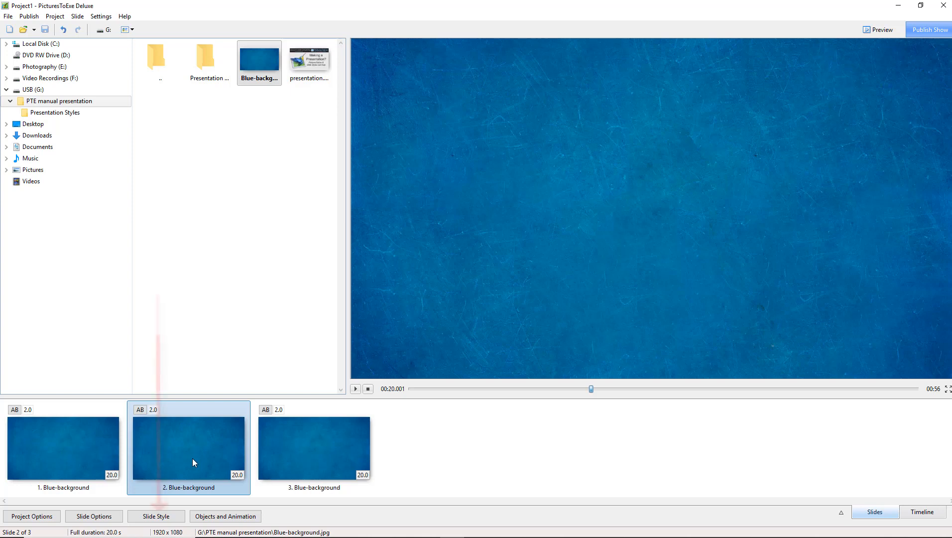
# Step: Create a slide style from slide 2 named "5 Lines static" in the category "My Talks"
pyautogui.click(154, 516)
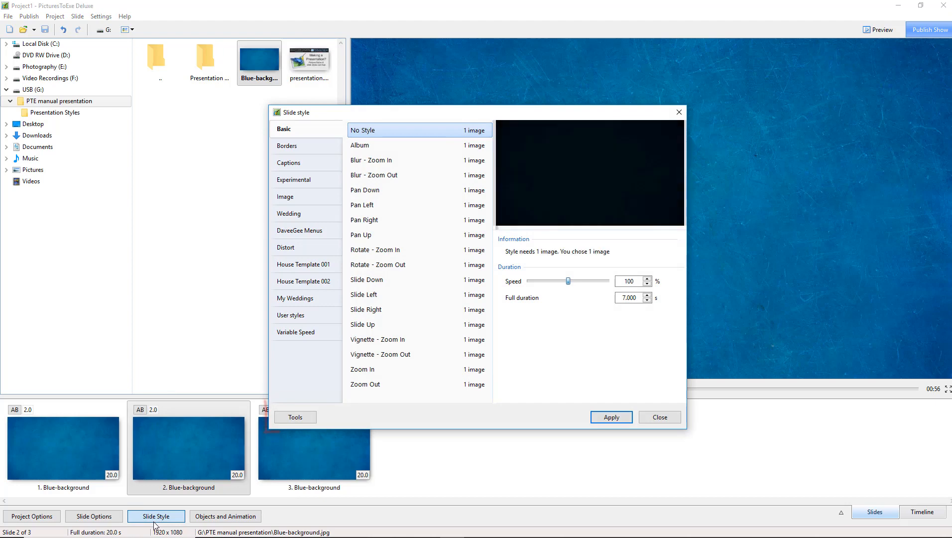
pyautogui.click(296, 418)
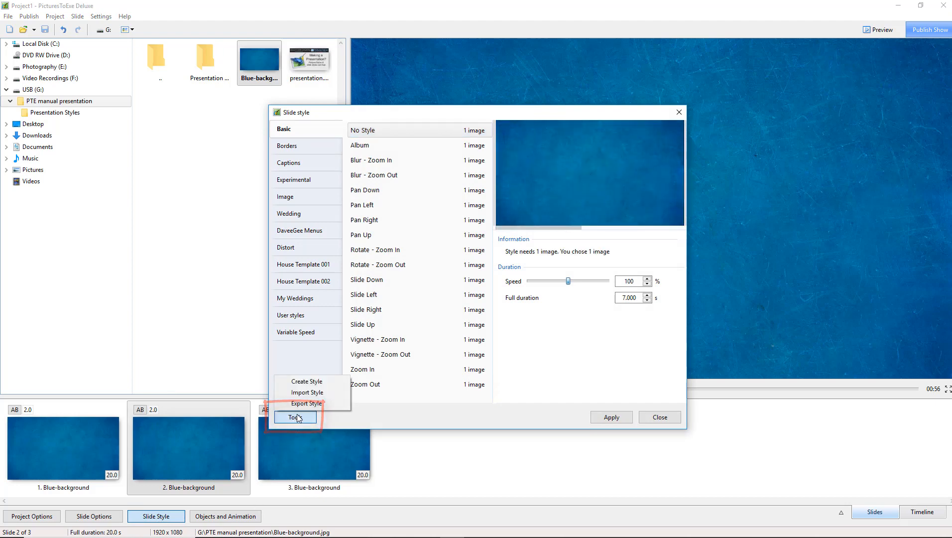
pyautogui.click(306, 382)
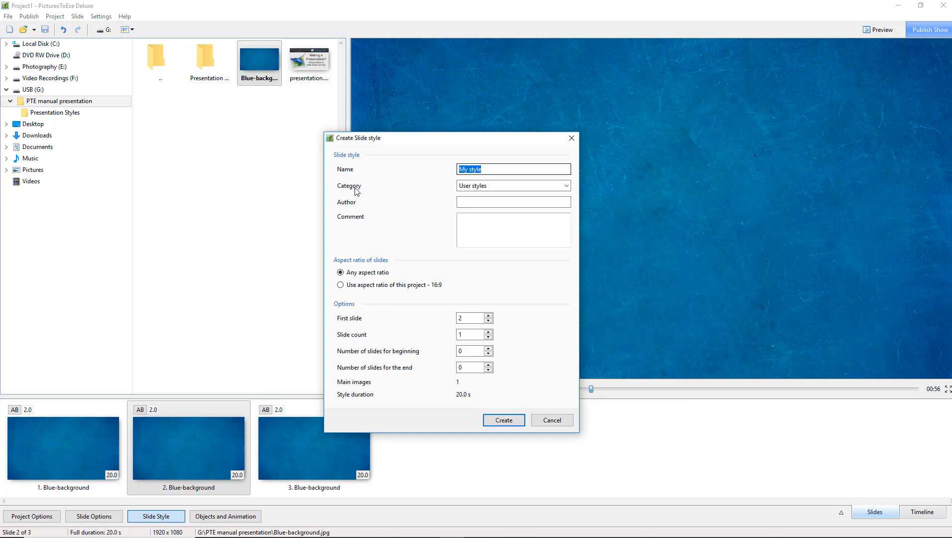
pyautogui.click(495, 185)
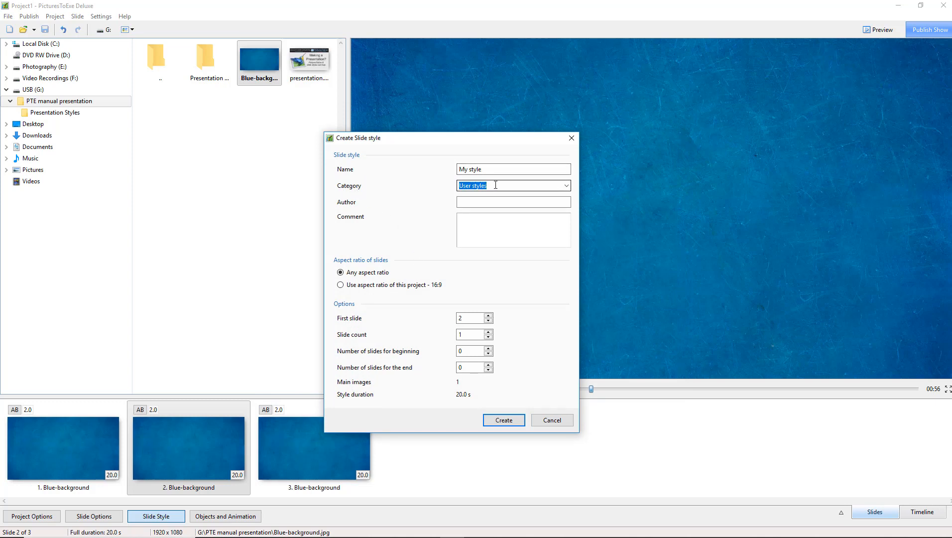
pyautogui.write('My Talks')
pyautogui.click(485, 170)
pyautogui.doubleClick(486, 169)
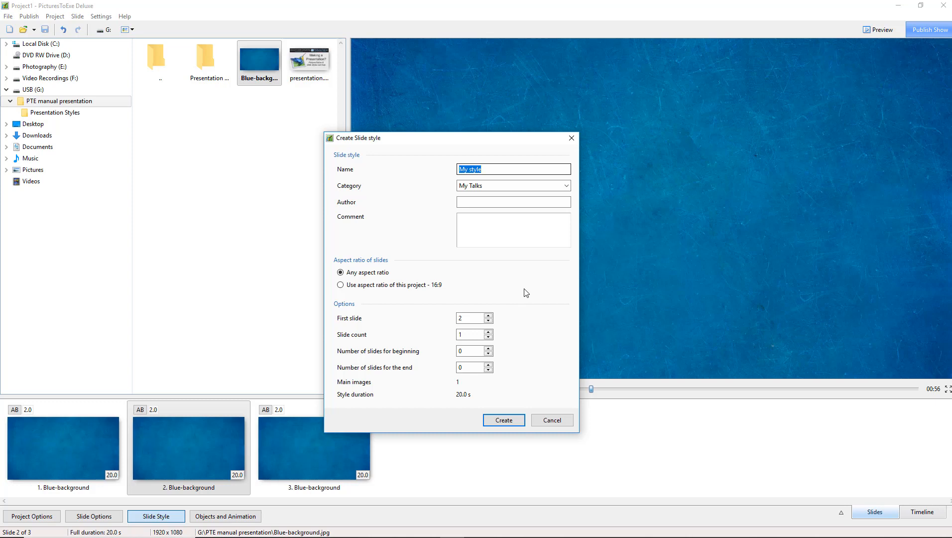
pyautogui.write('S')
pyautogui.write(' Lines static')
pyautogui.click(504, 420)
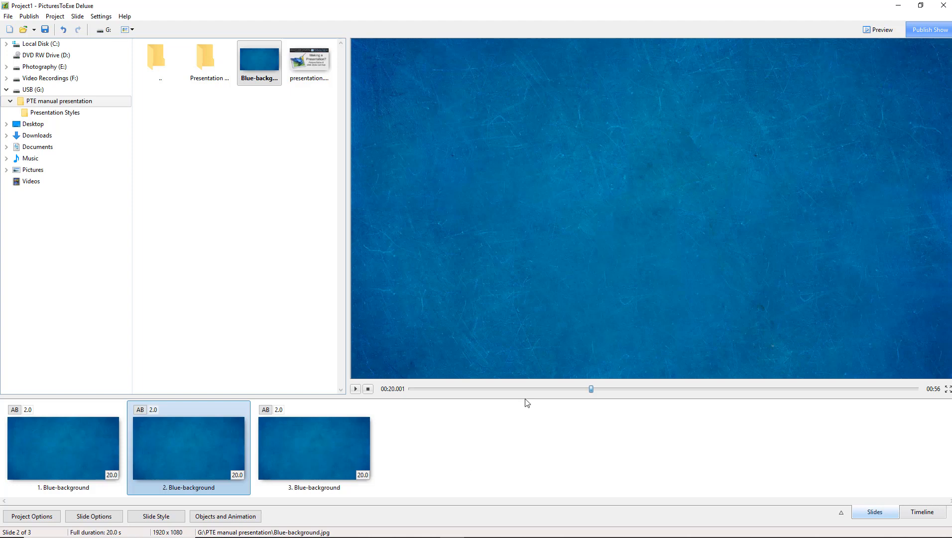
# Step: Add a fourth Blue-background slide and apply the "5 Lines static" style from My Talks to slides 3 and 4
pyautogui.doubleClick(259, 62)
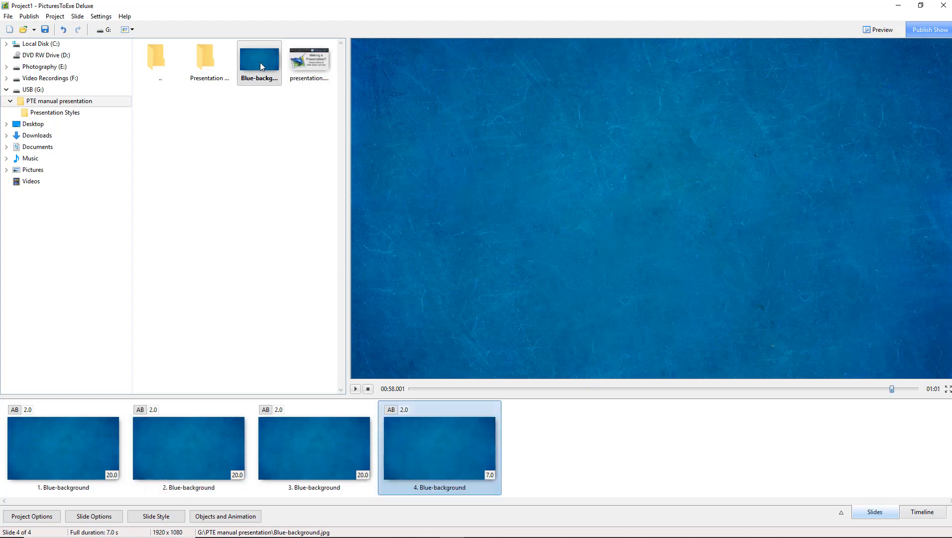
pyautogui.click(310, 453)
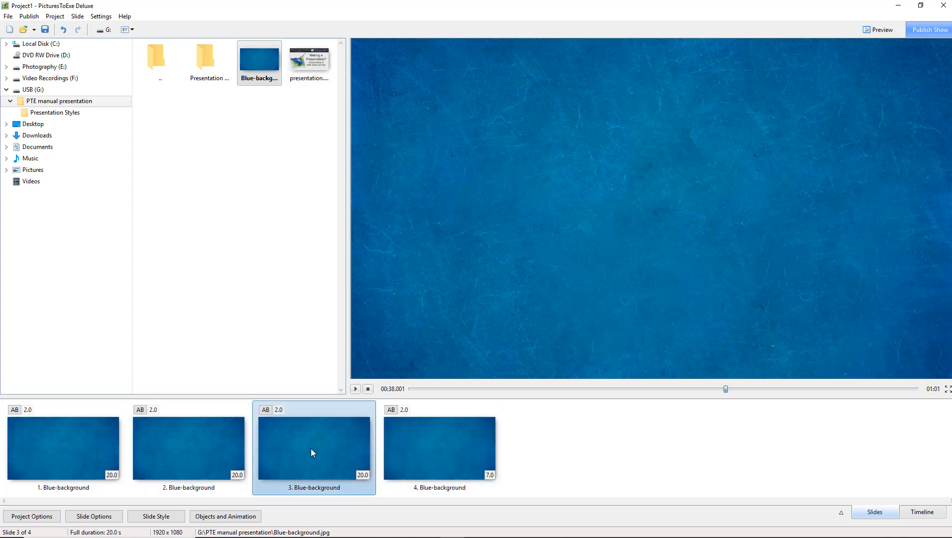
pyautogui.click(433, 447)
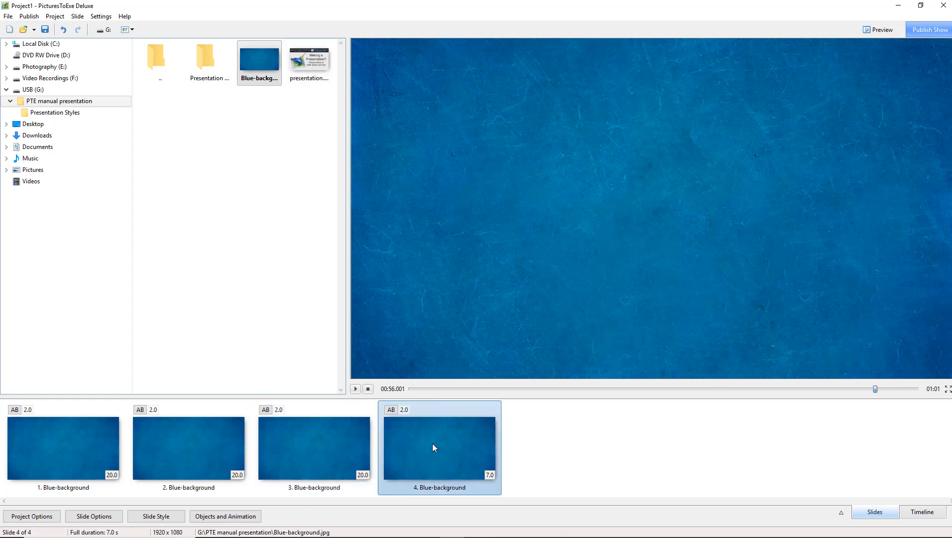
pyautogui.click(335, 451)
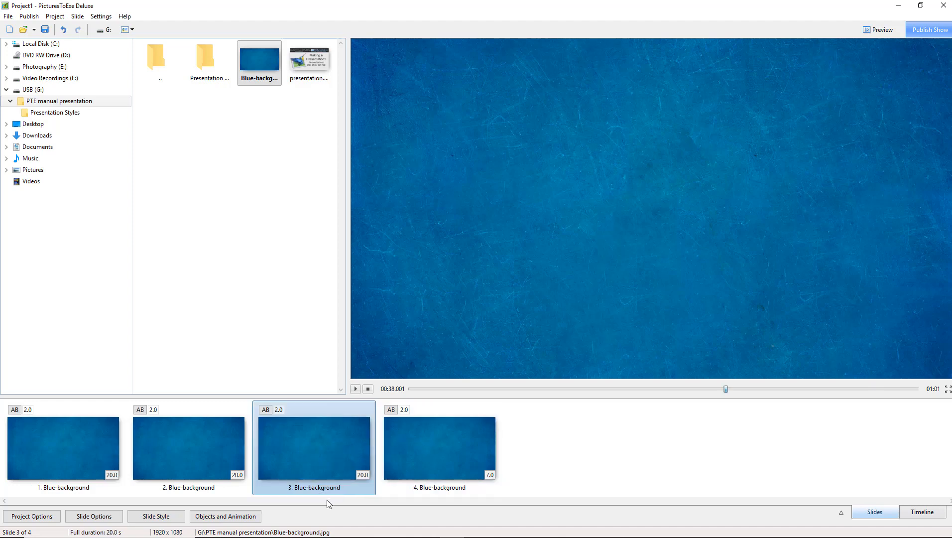
pyautogui.keyDown('ctrl'); pyautogui.click(432, 451); pyautogui.keyUp('ctrl')
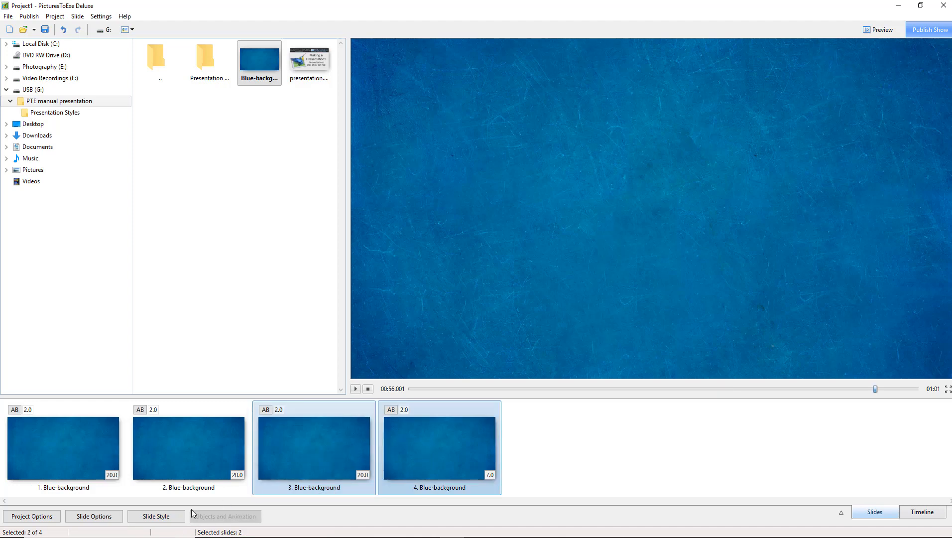
pyautogui.click(160, 517)
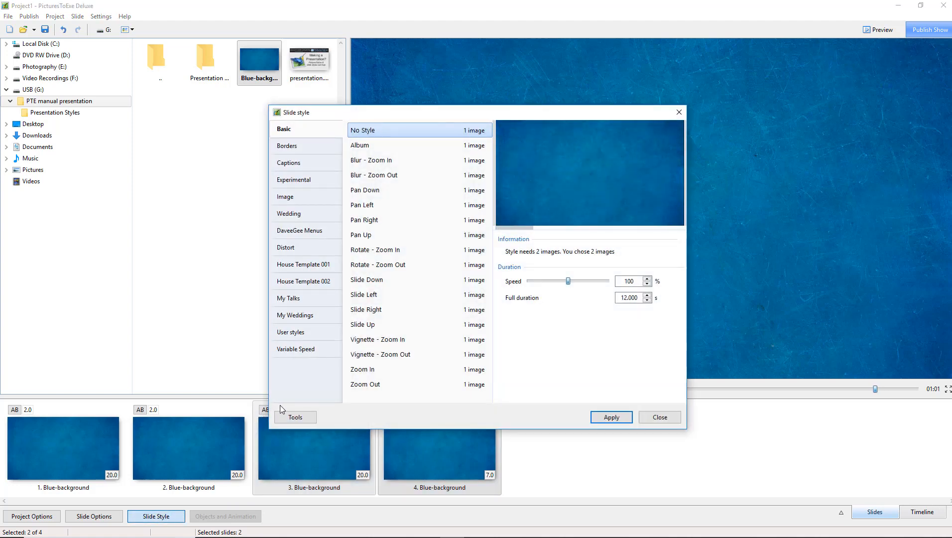
pyautogui.click(294, 299)
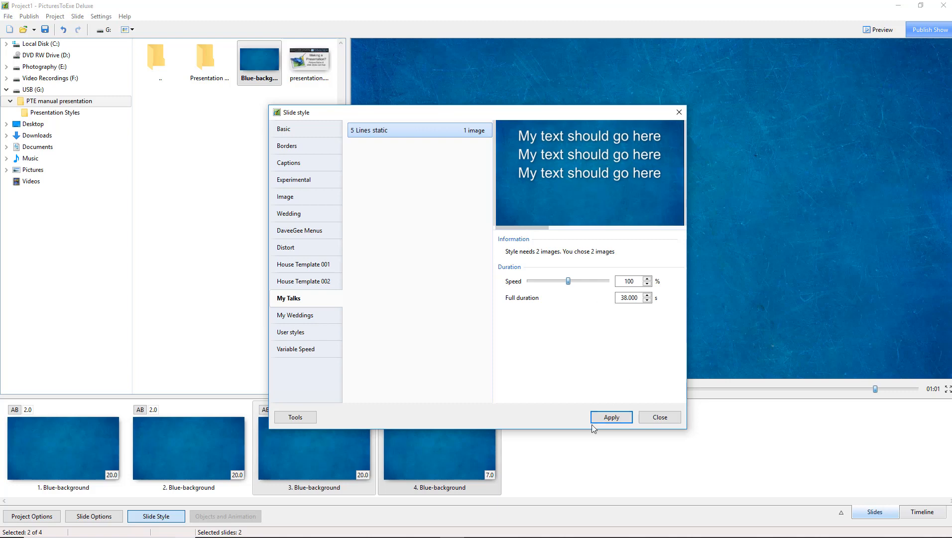
pyautogui.click(612, 417)
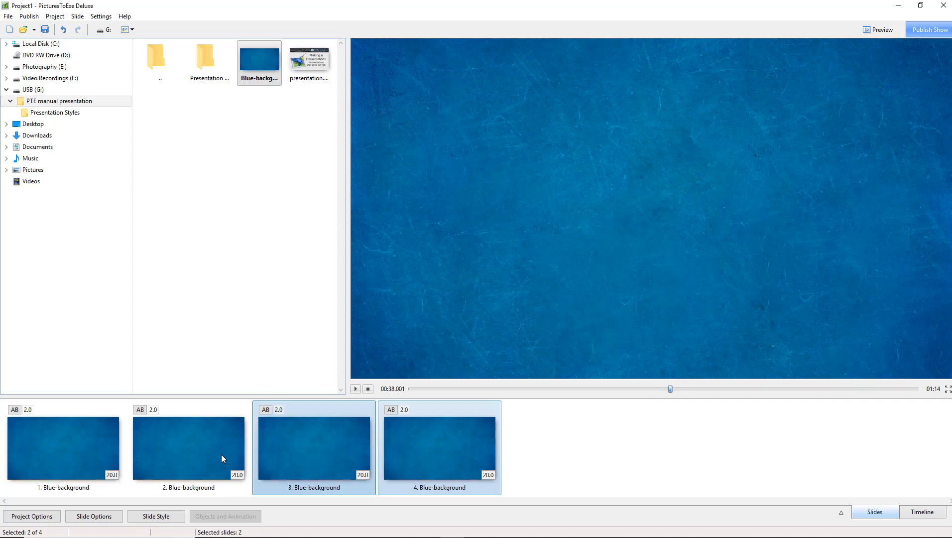
# Step: Play the show full screen from slide 2 to check the text animation
pyautogui.click(204, 446)
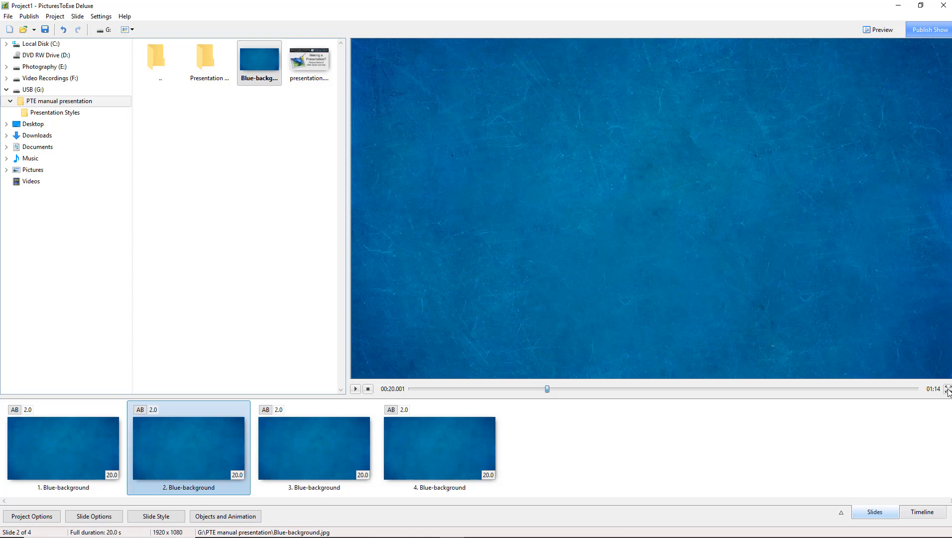
pyautogui.click(948, 389)
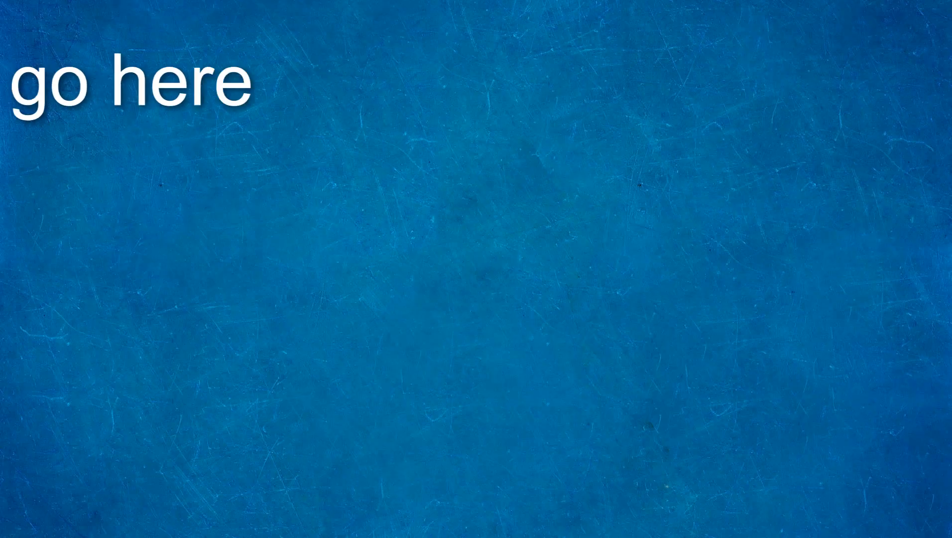
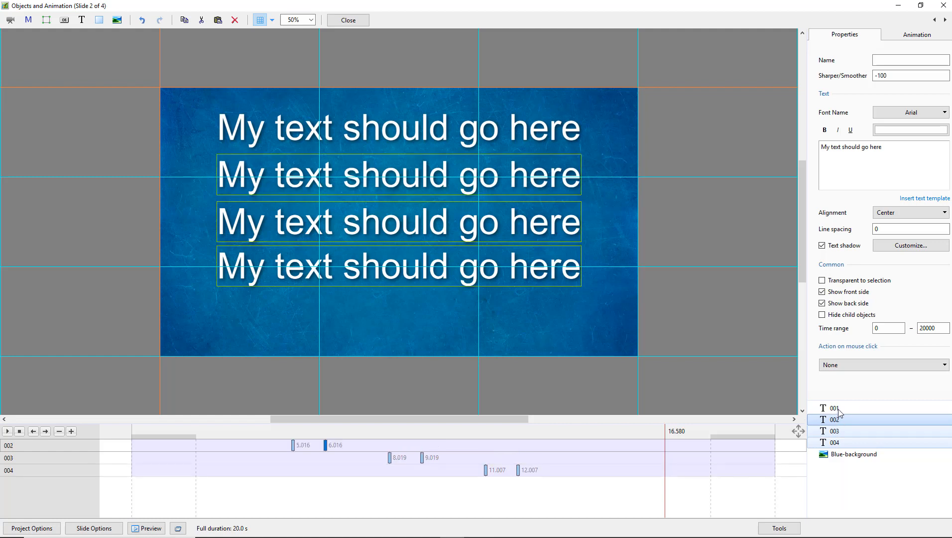
# Step: Cut text objects 001 to 004 from slide 2 and clear the selection
pyautogui.keyDown('shift'); pyautogui.click(834, 408); pyautogui.keyUp('shift')
pyautogui.rightClick(836, 418)
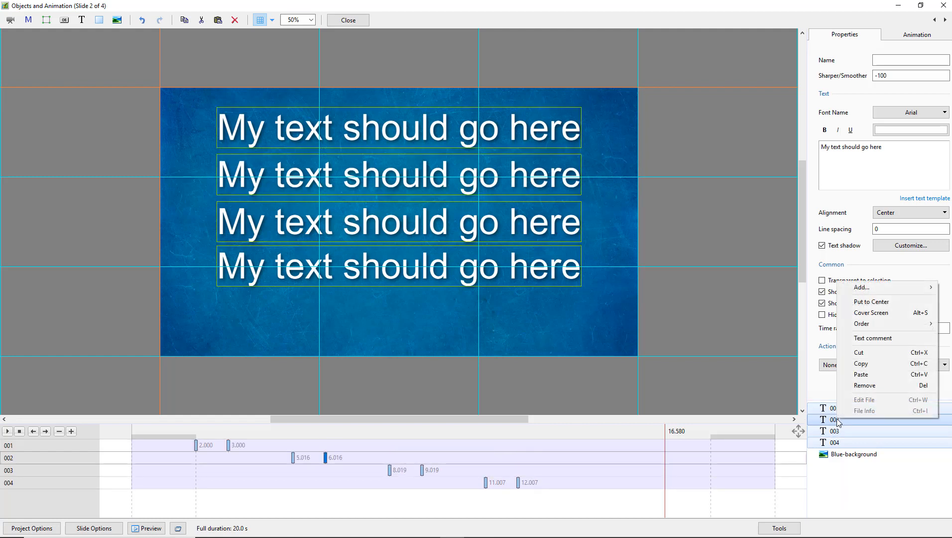
pyautogui.click(857, 354)
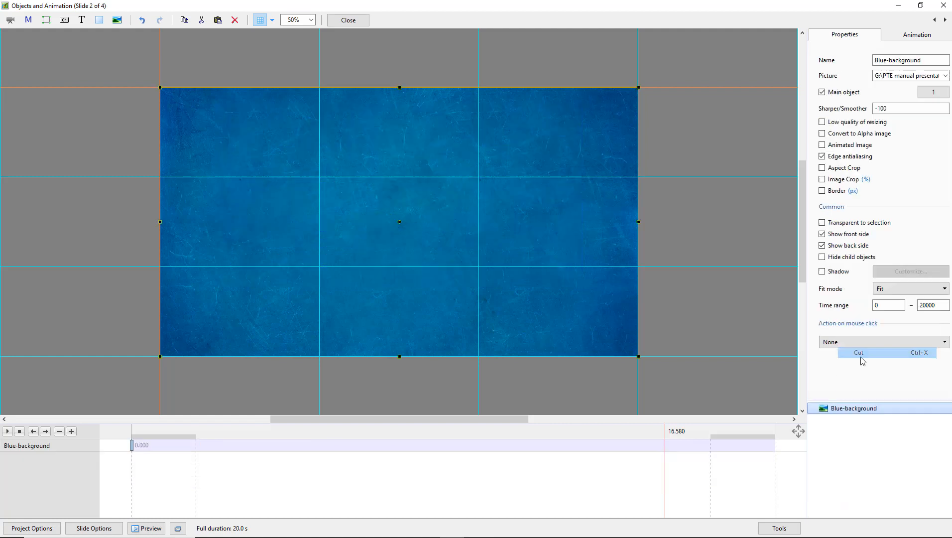
pyautogui.click(839, 431)
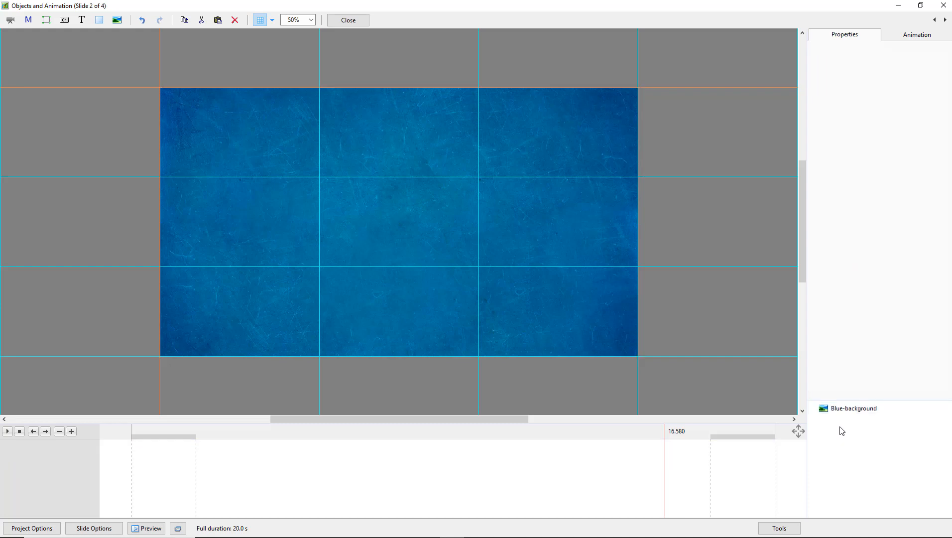
# Step: Add a frame to slide 2 and paste the four cut text objects into it as its children
pyautogui.rightClick(843, 430)
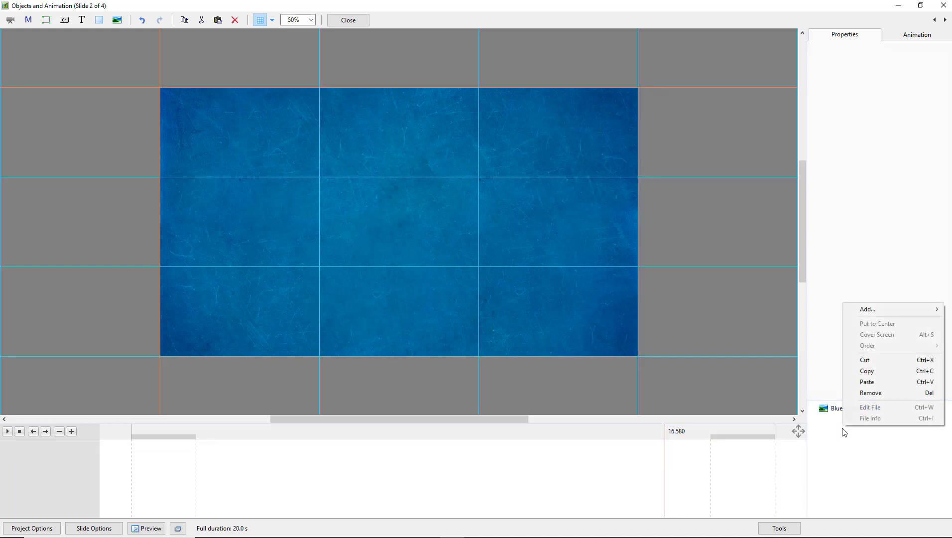
pyautogui.moveTo(869, 310)
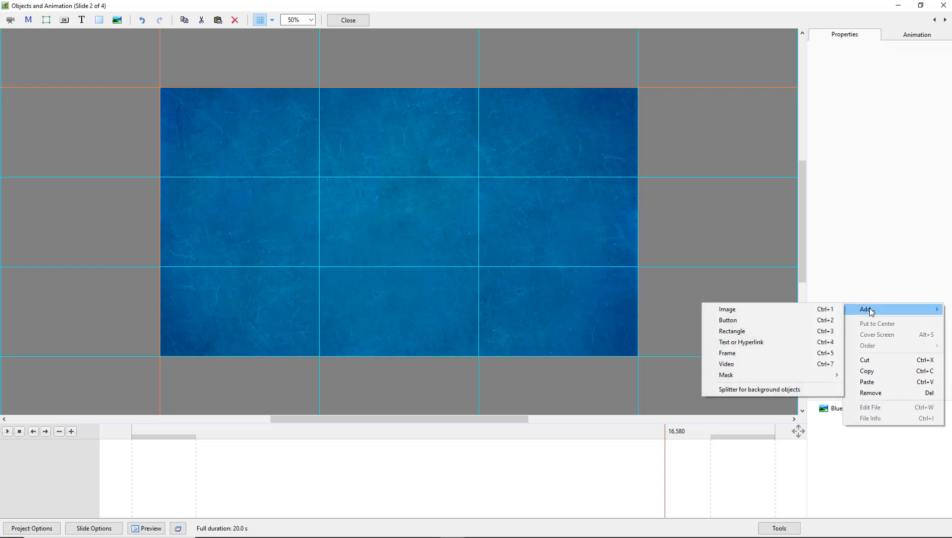
pyautogui.click(730, 355)
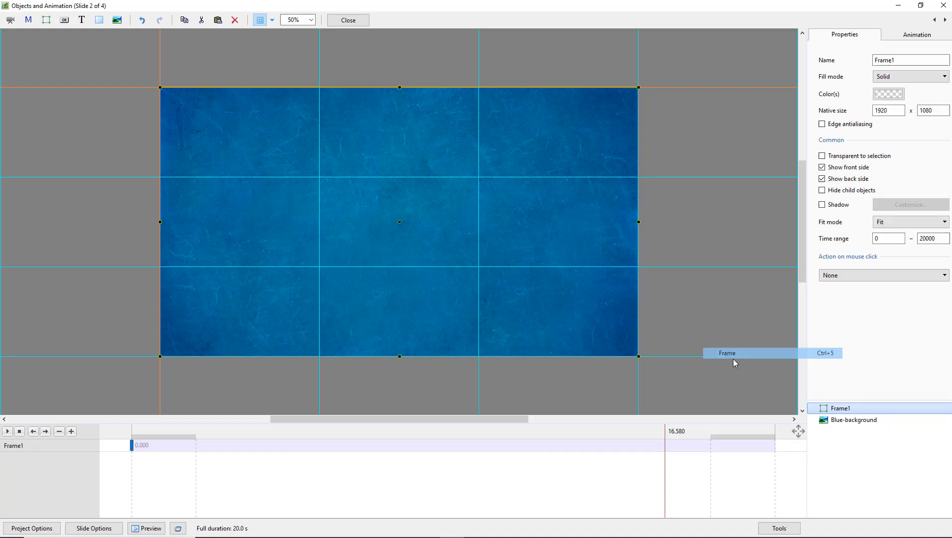
pyautogui.rightClick(840, 411)
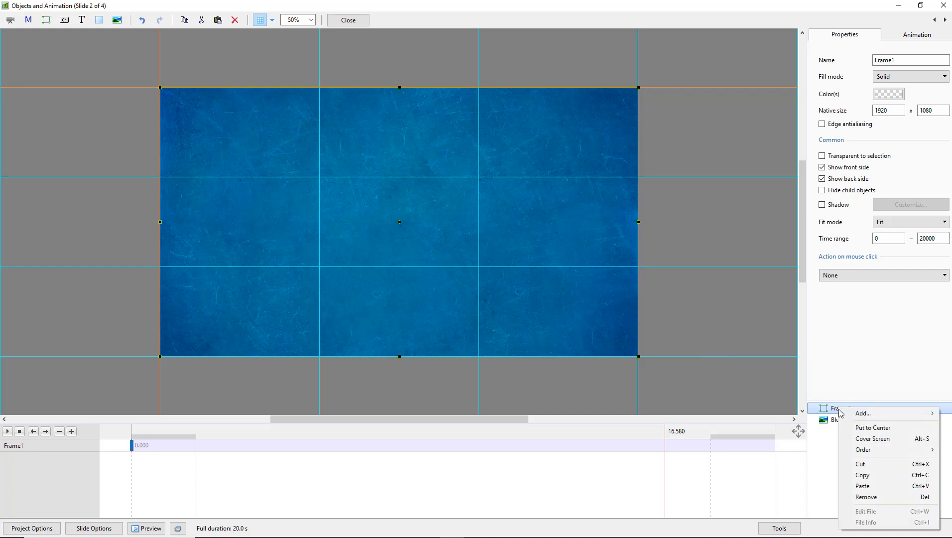
pyautogui.click(866, 485)
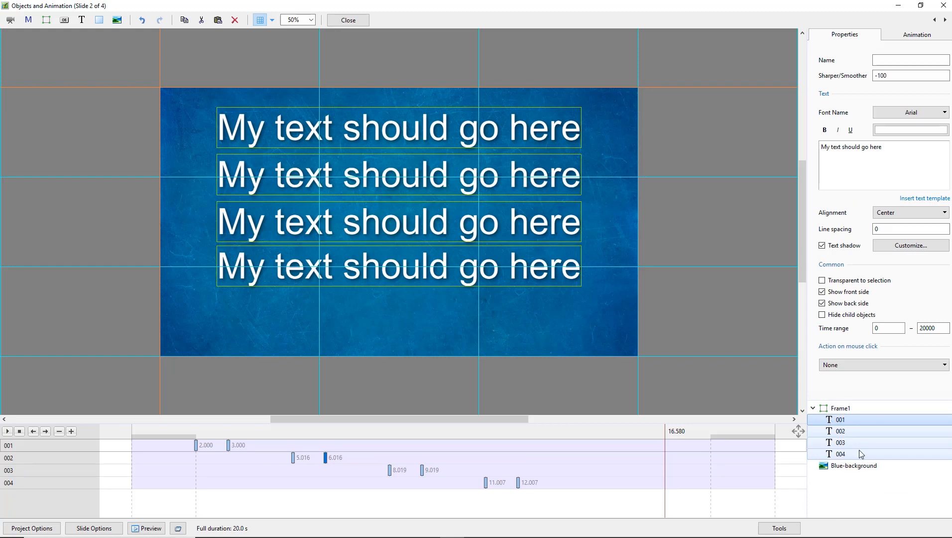
# Step: Move the frame holding the four text lines down by setting its vertical pan to 16%
pyautogui.click(841, 408)
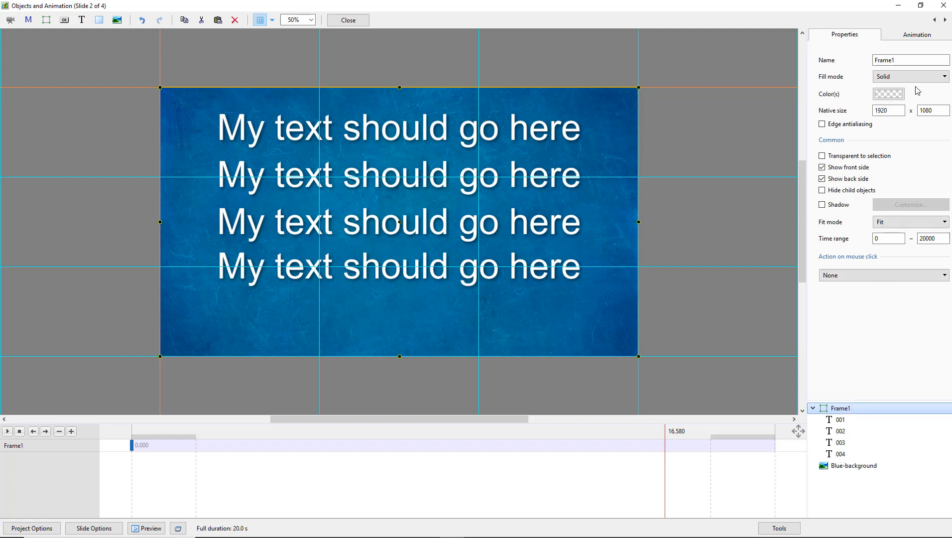
pyautogui.click(918, 36)
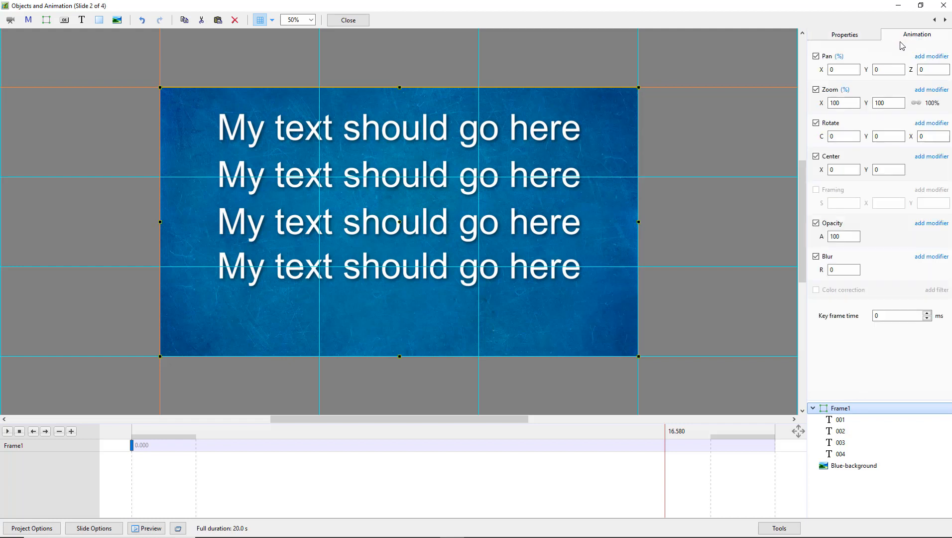
pyautogui.click(878, 71)
pyautogui.doubleClick(884, 71)
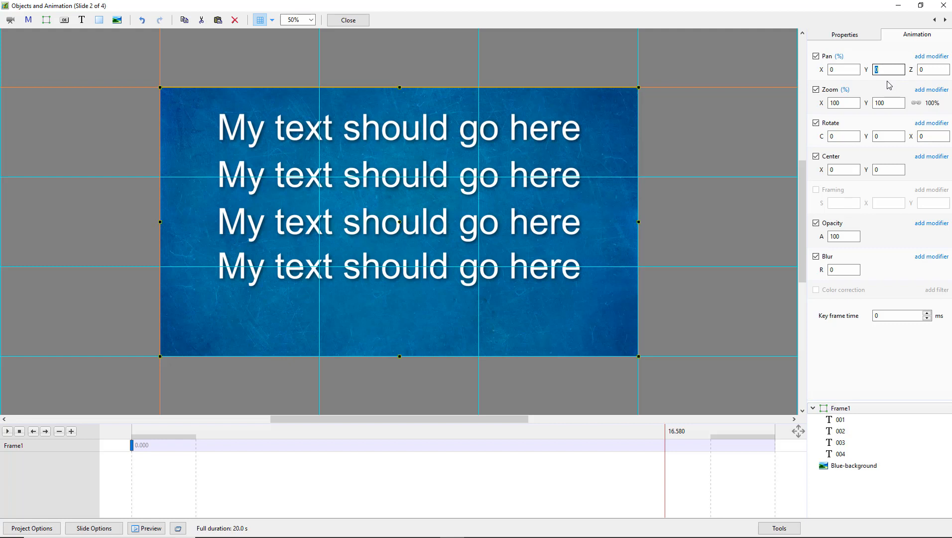
pyautogui.write('10')
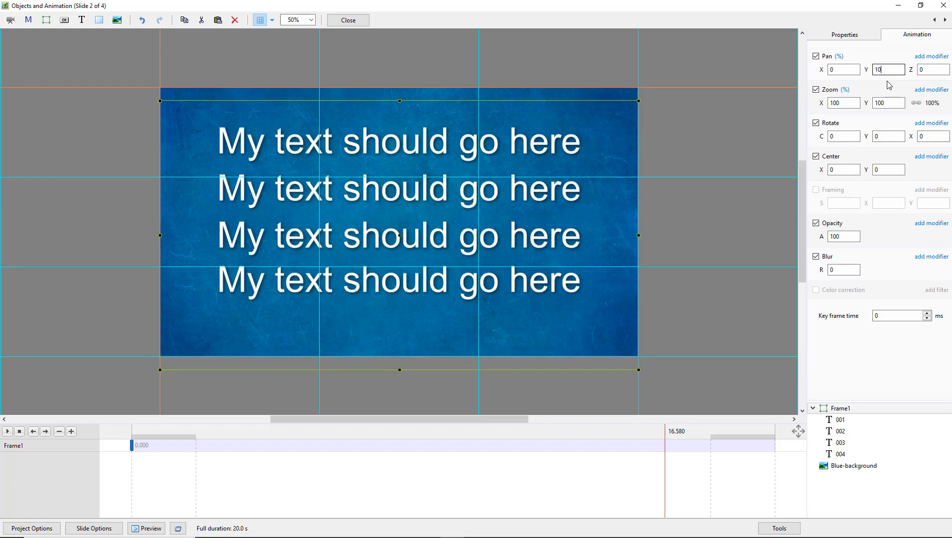
pyautogui.press('BackSpace')
pyautogui.write('6')
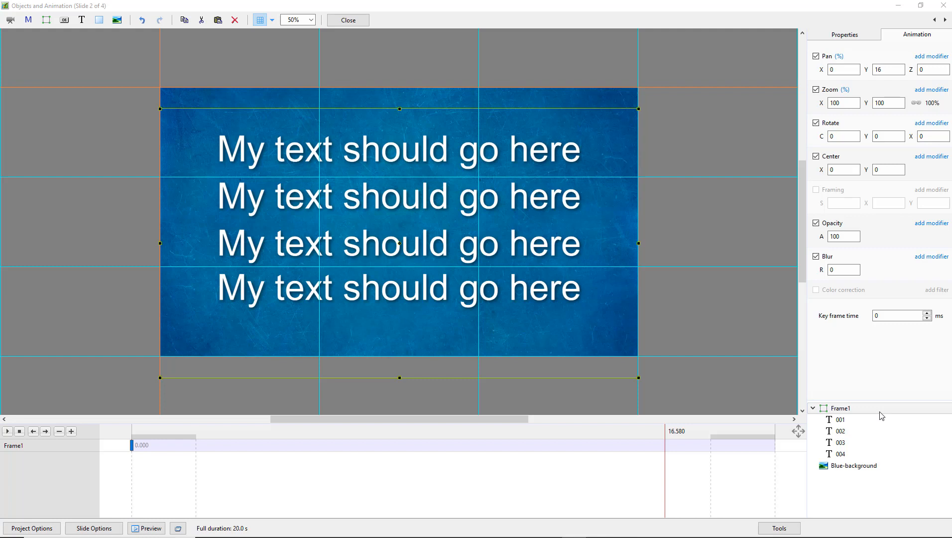
# Step: Rotate text object 001 at its 2-second keyframe to C -18 and Y -10
pyautogui.click(842, 422)
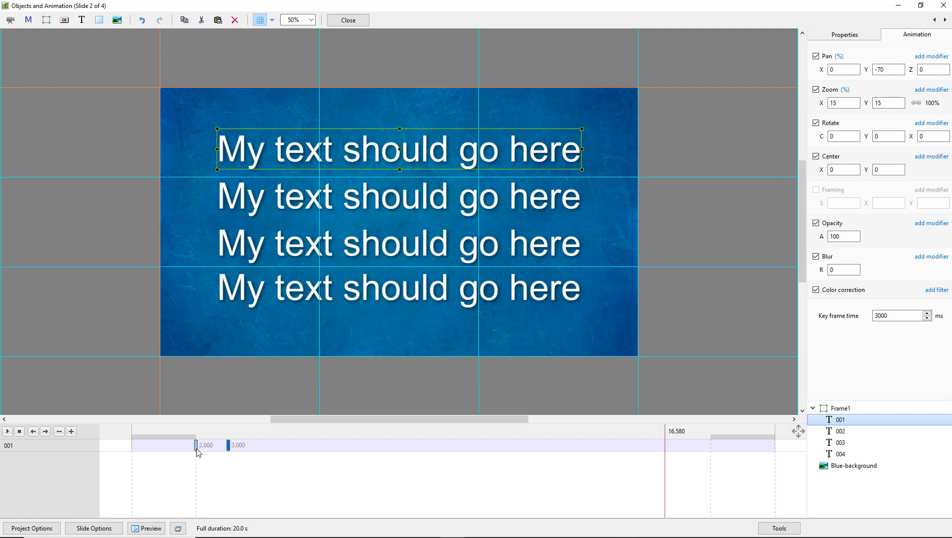
pyautogui.click(201, 465)
pyautogui.moveTo(202, 465); pyautogui.dragTo(229, 469)
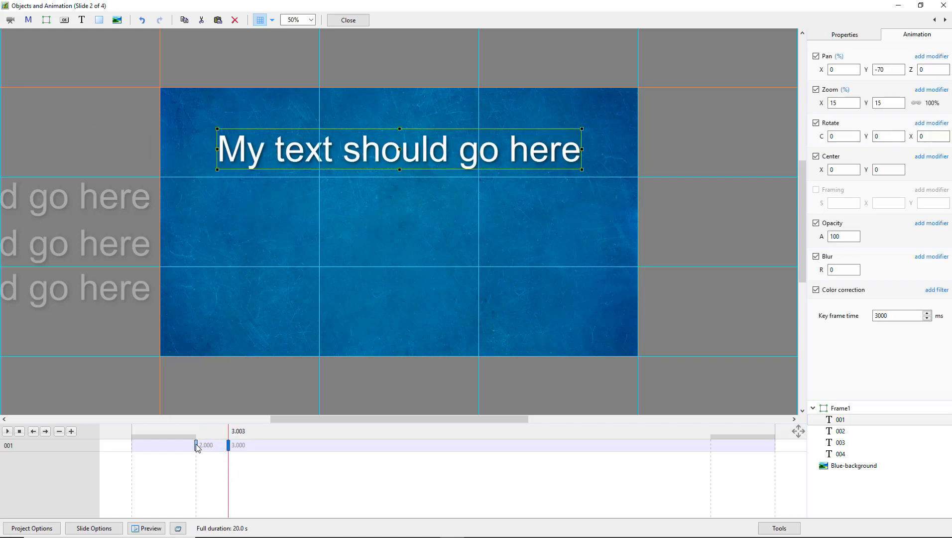
pyautogui.click(196, 446)
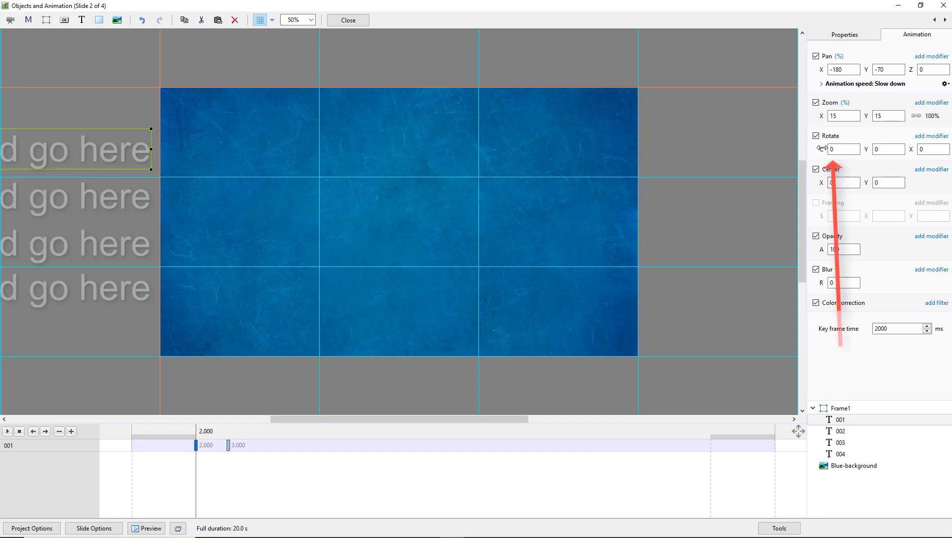
pyautogui.moveTo(822, 148)
pyautogui.mouseDown()
pyautogui.moveTo(813, 148)
pyautogui.moveTo(874, 147)
pyautogui.moveTo(863, 149)
pyautogui.moveTo(865, 158)
pyautogui.mouseUp()
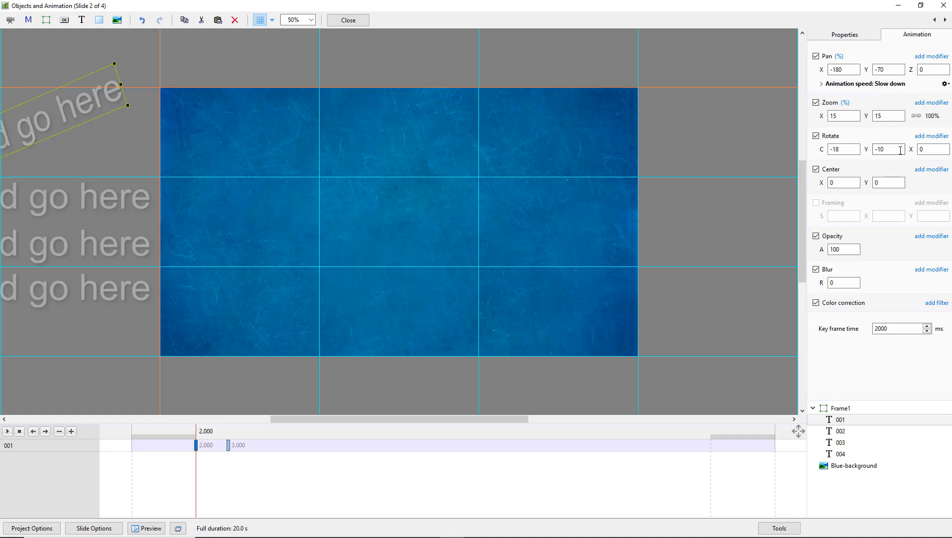
# Step: Add a Slow down animation speed modifier to the rotation of text object 001
pyautogui.click(931, 136)
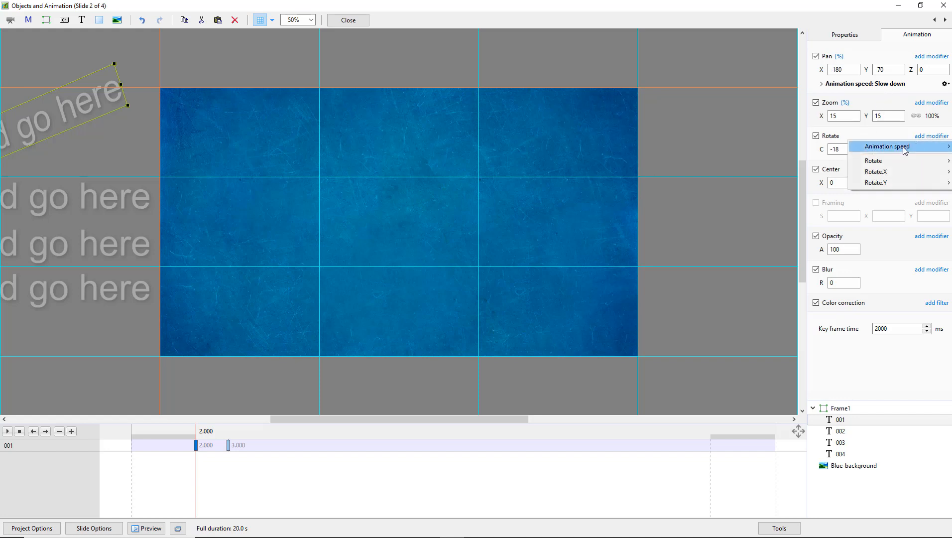
pyautogui.moveTo(897, 151)
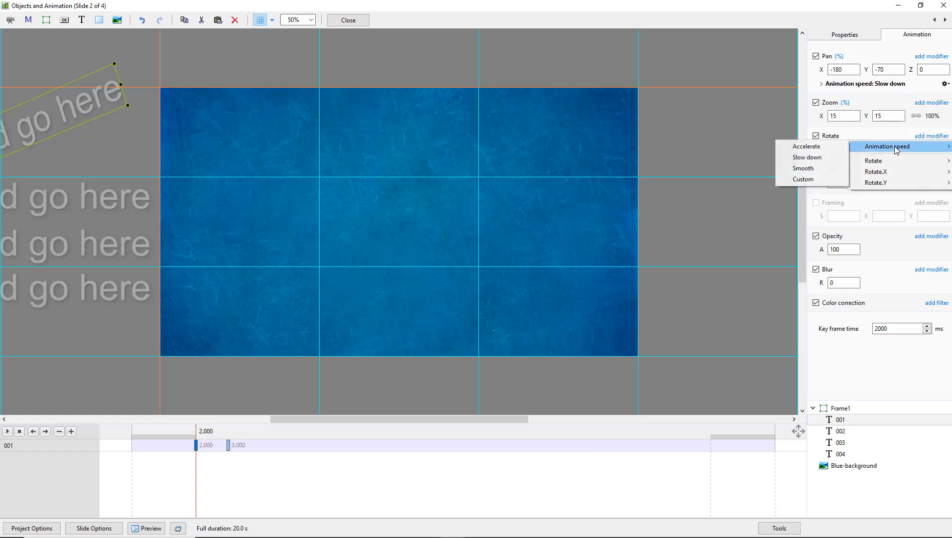
pyautogui.click(808, 158)
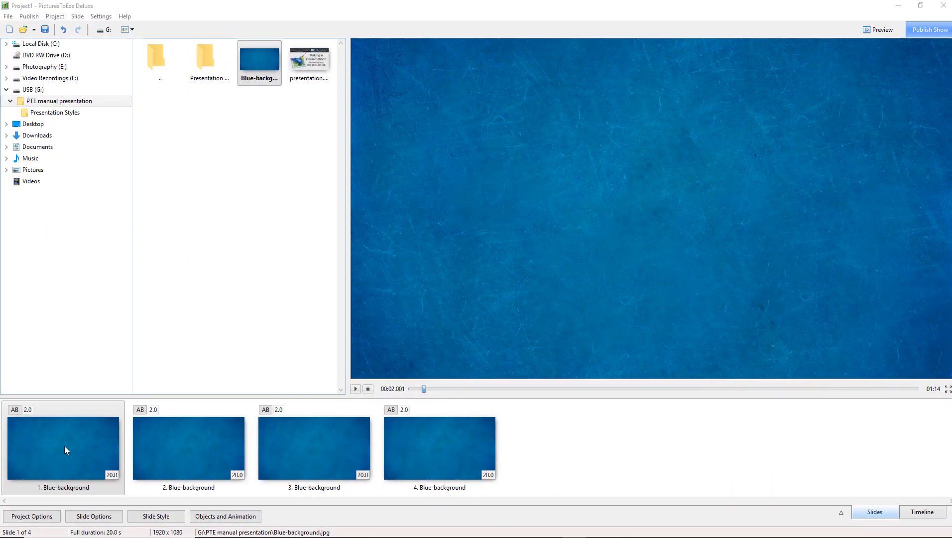
# Step: Preview the show starting from slide 1
pyautogui.click(66, 448)
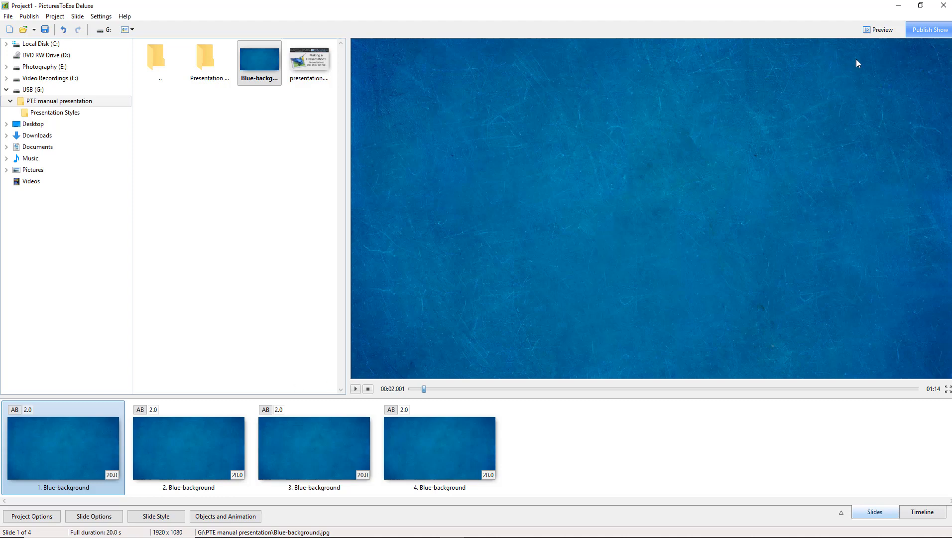
pyautogui.click(881, 30)
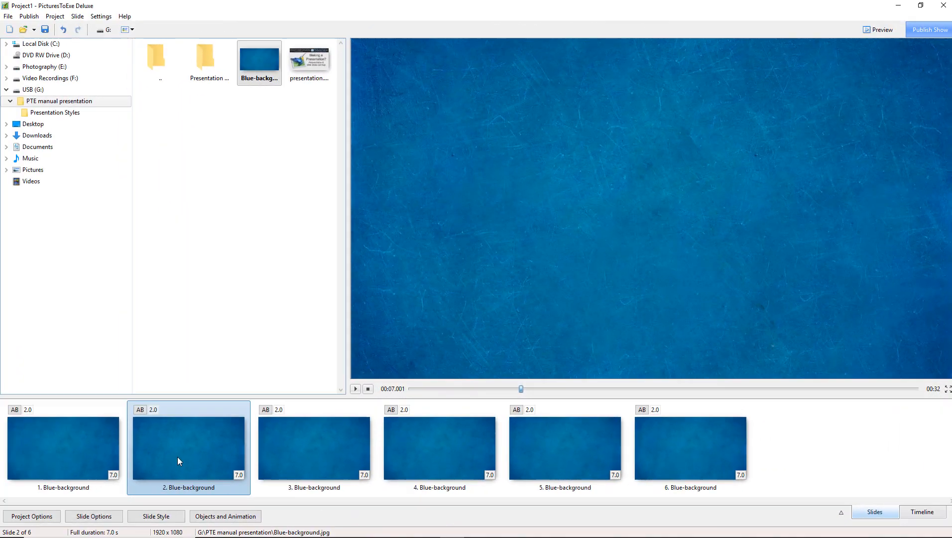
# Step: Import Presentation-anim.ptestyle from the Presentation Styles folder on the USB drive and preview its 2 Lines of Text style
pyautogui.click(155, 517)
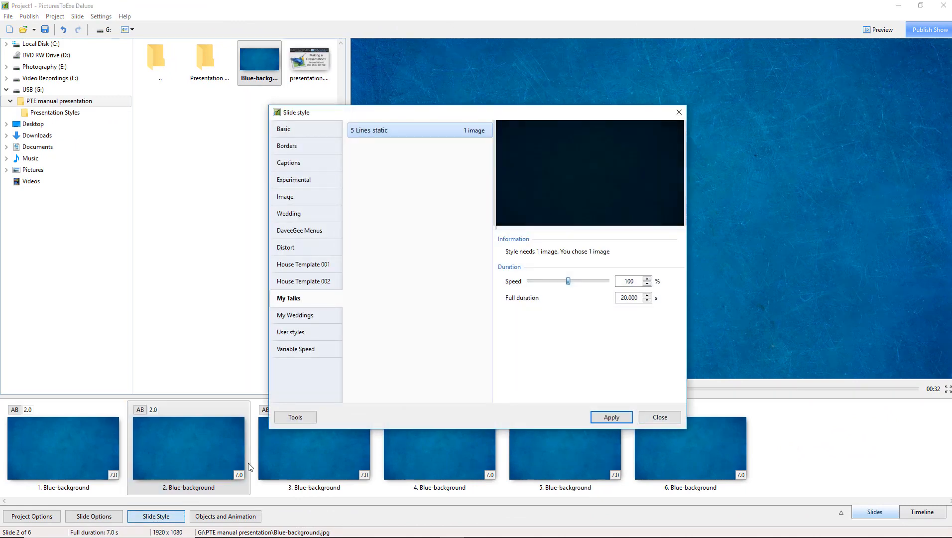
pyautogui.click(296, 417)
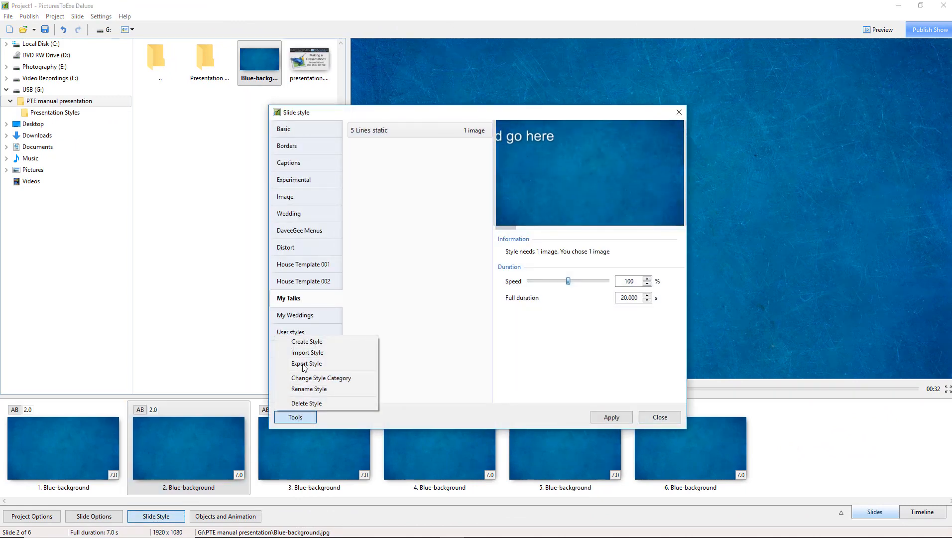
pyautogui.click(301, 354)
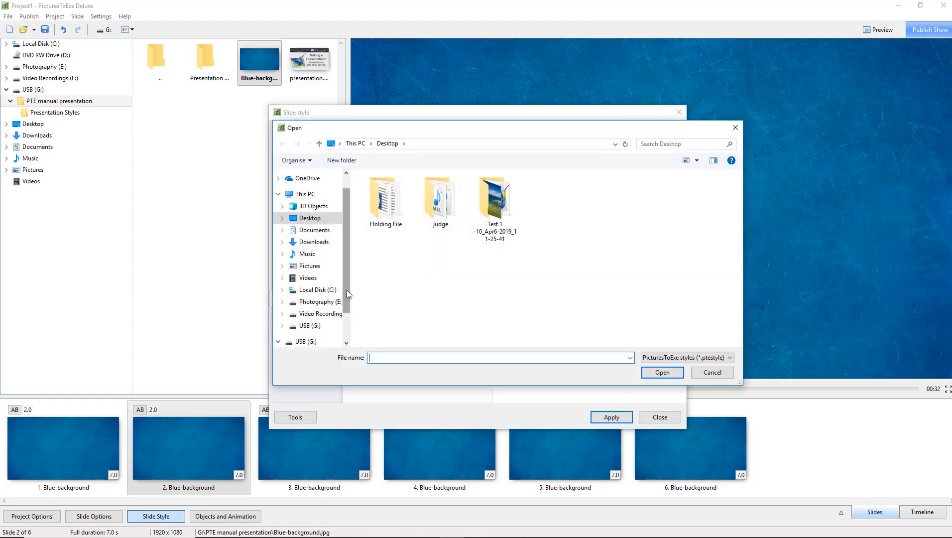
pyautogui.scroll(-1, 347, 290)
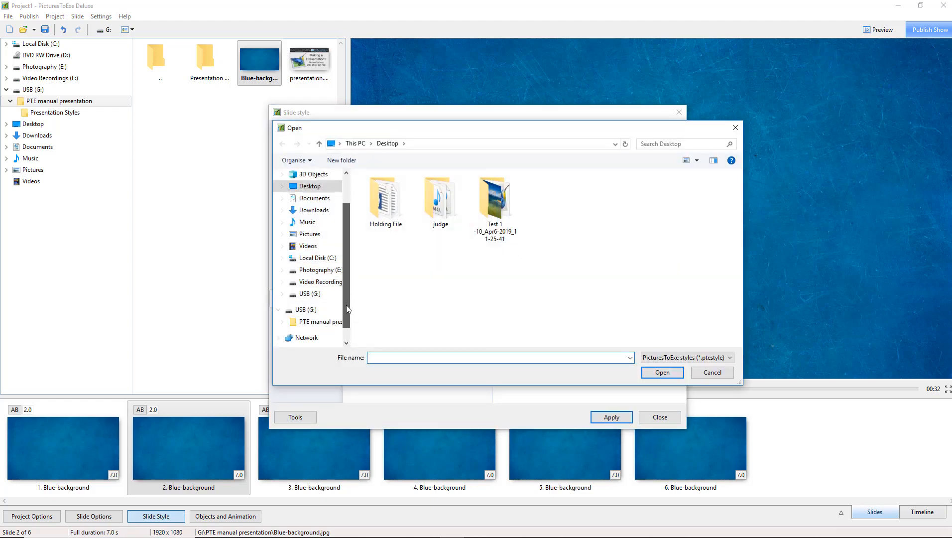
pyautogui.click(318, 323)
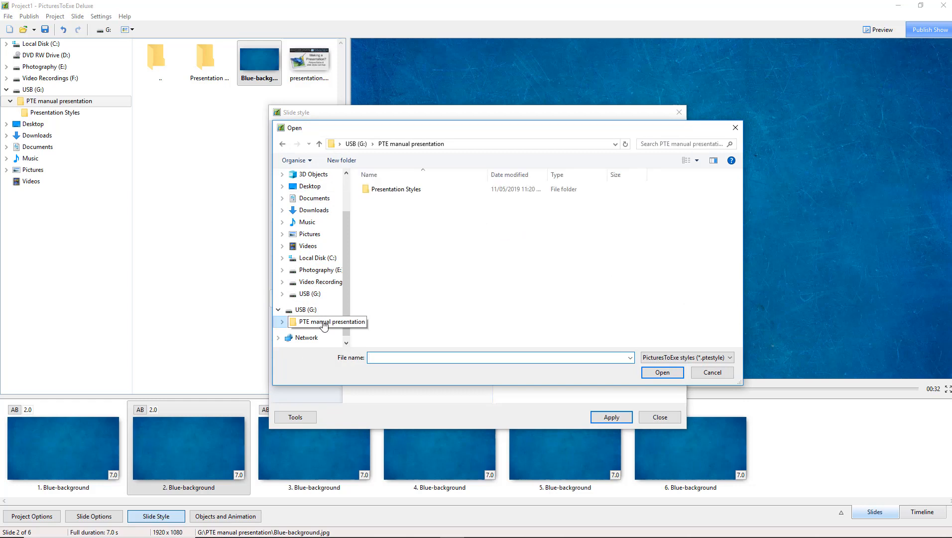
pyautogui.doubleClick(396, 191)
pyautogui.click(398, 191)
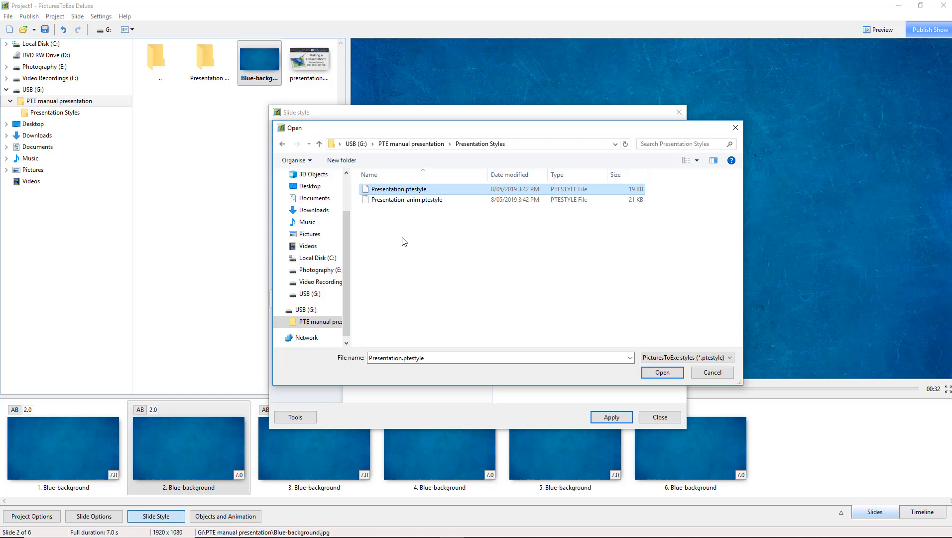
pyautogui.click(385, 204)
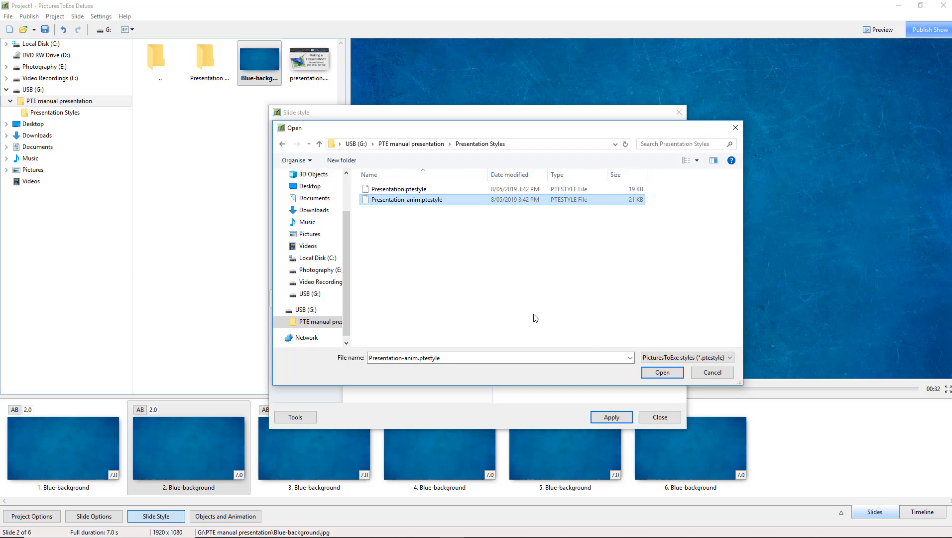
pyautogui.click(657, 373)
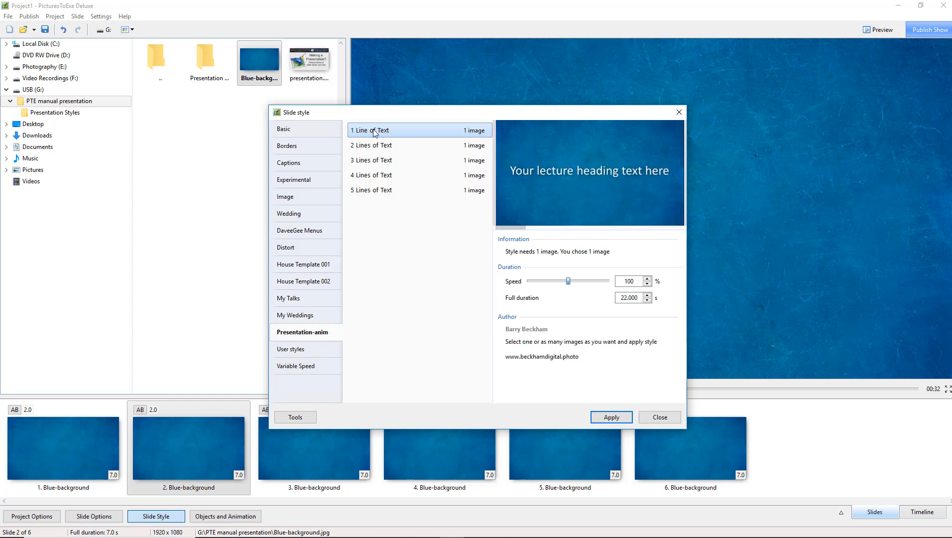
pyautogui.click(375, 148)
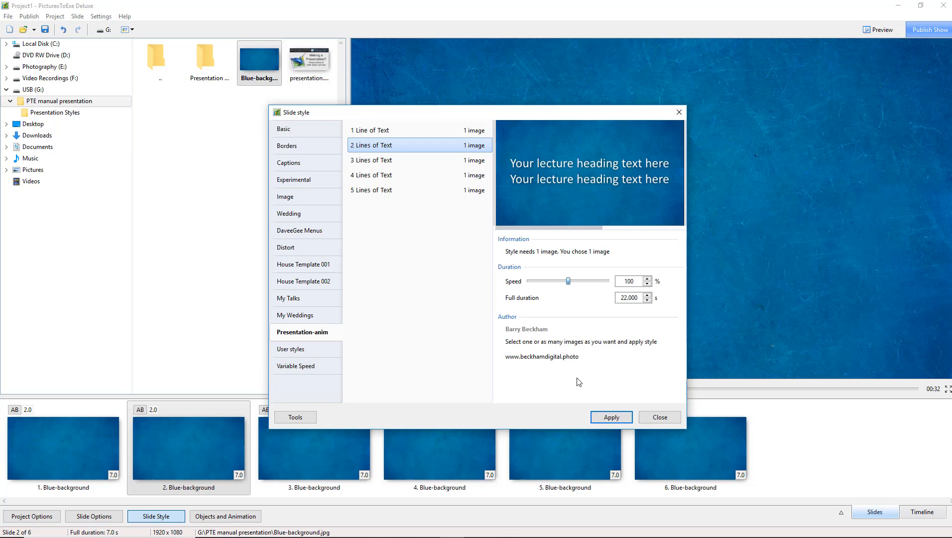
pyautogui.click(665, 418)
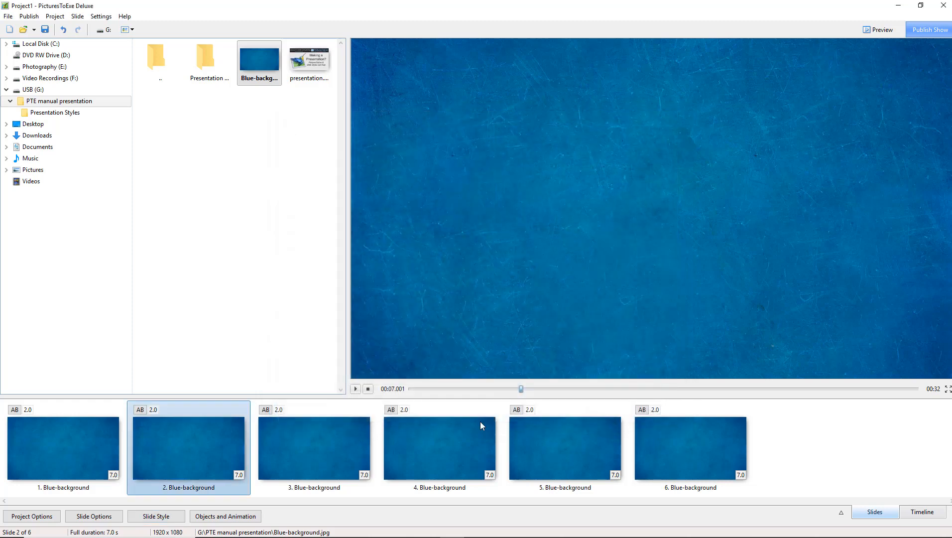
# Step: Apply the "1 Line of Text" style from the Presentation-anim category to slide 1
pyautogui.click(68, 448)
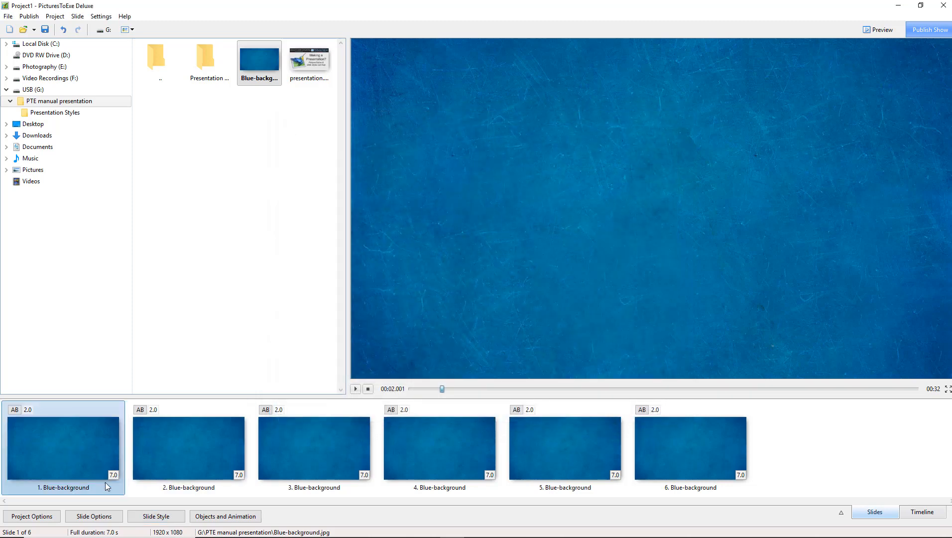
pyautogui.click(143, 518)
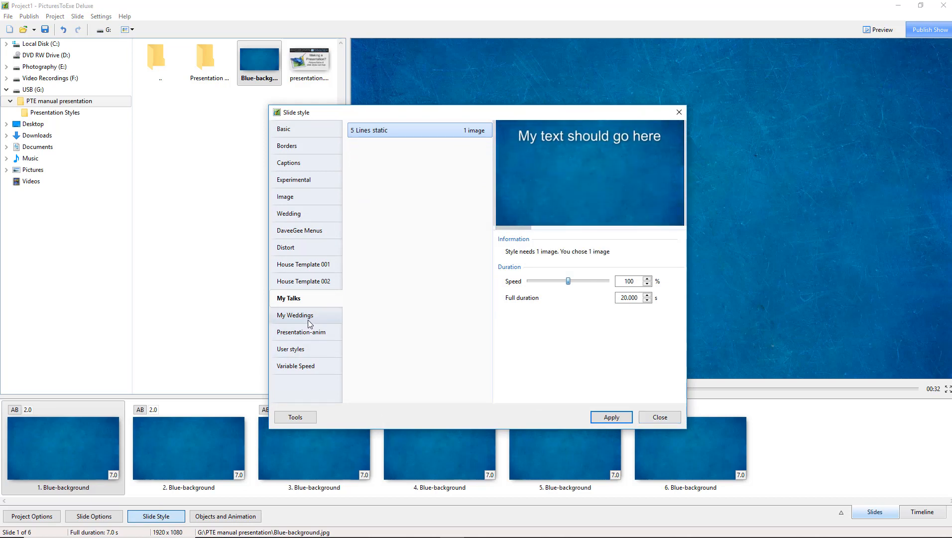
pyautogui.click(315, 332)
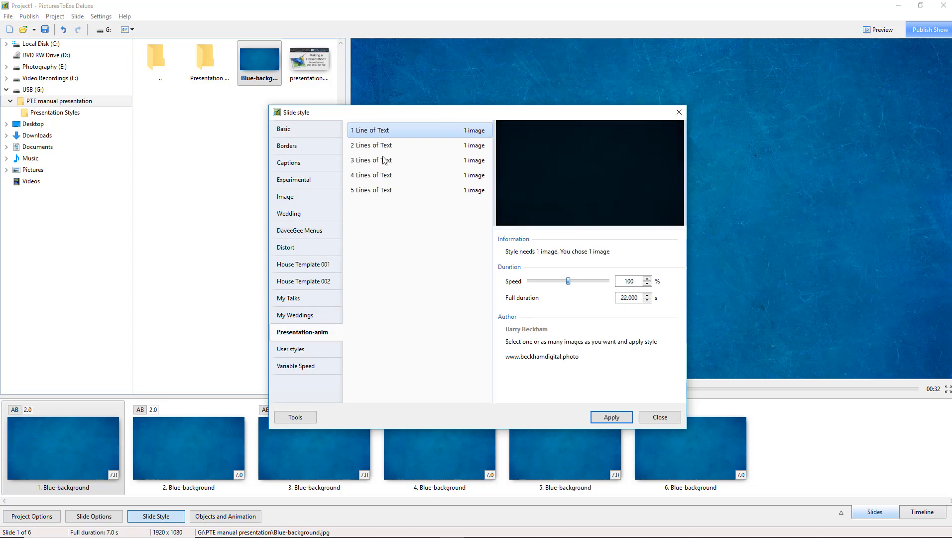
pyautogui.doubleClick(373, 136)
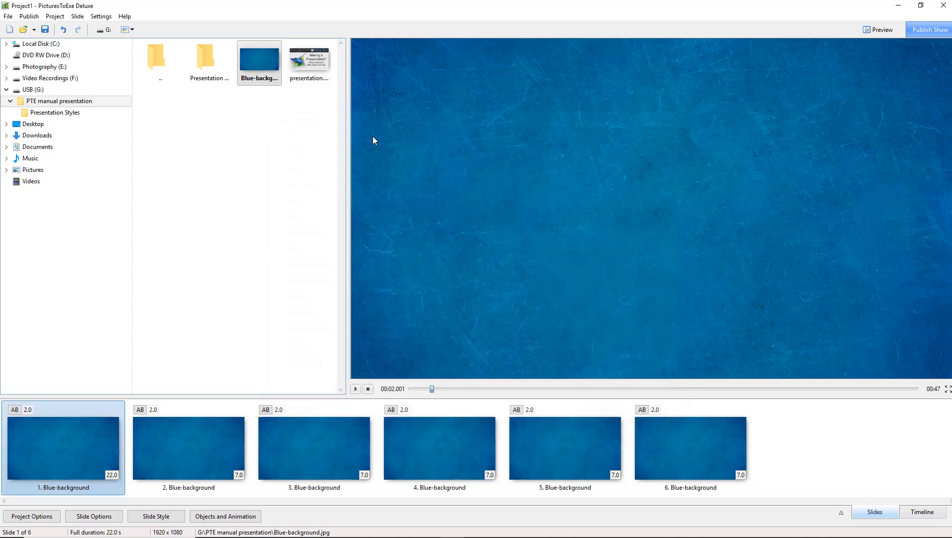
# Step: Apply the "5 Lines of Text" style from the Presentation-anim category to slide 2
pyautogui.click(202, 452)
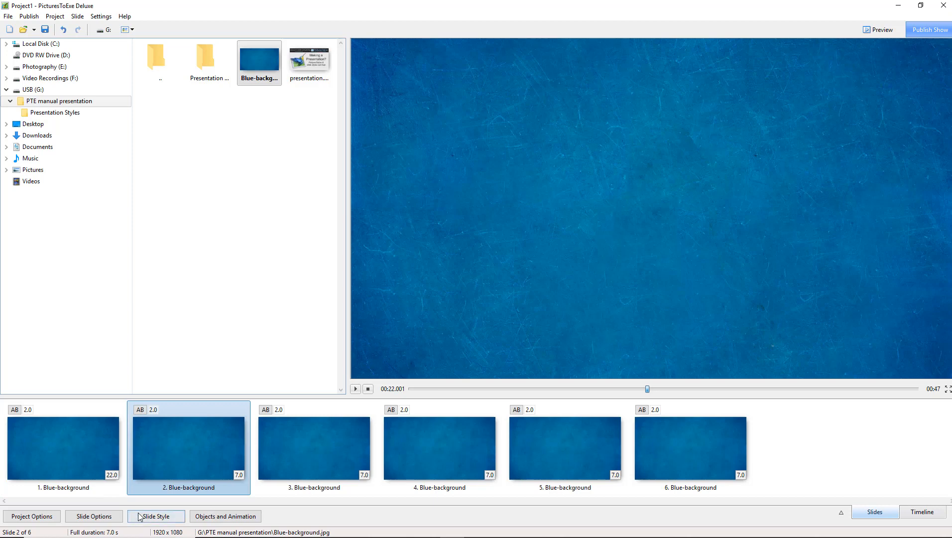
pyautogui.click(155, 516)
pyautogui.doubleClick(373, 185)
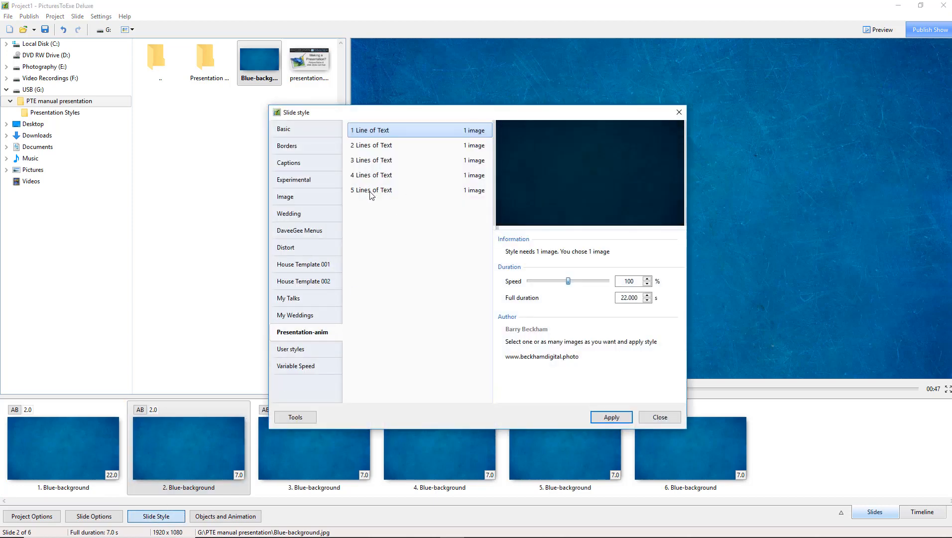
# Step: Apply another multi-line Presentation-anim text style to slide 3 and return to slide 1
pyautogui.click(317, 439)
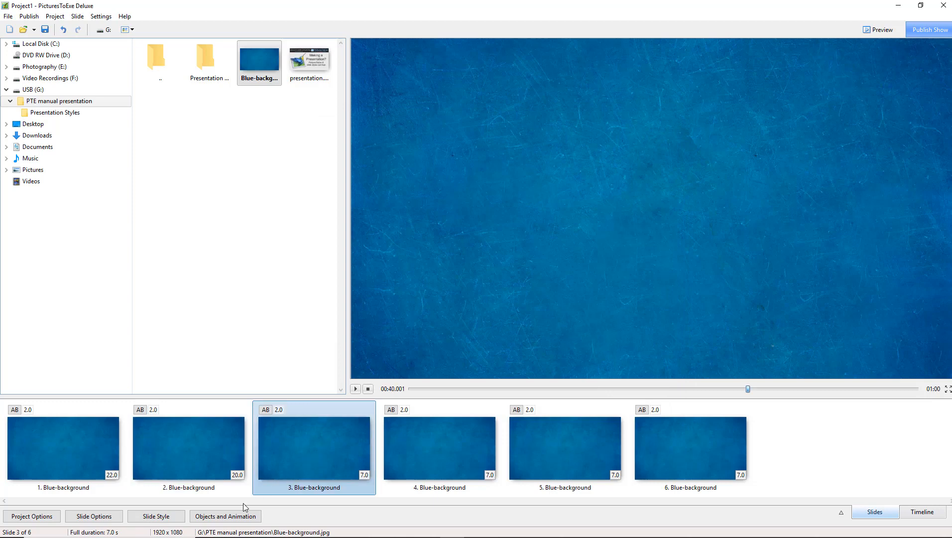
pyautogui.click(175, 510)
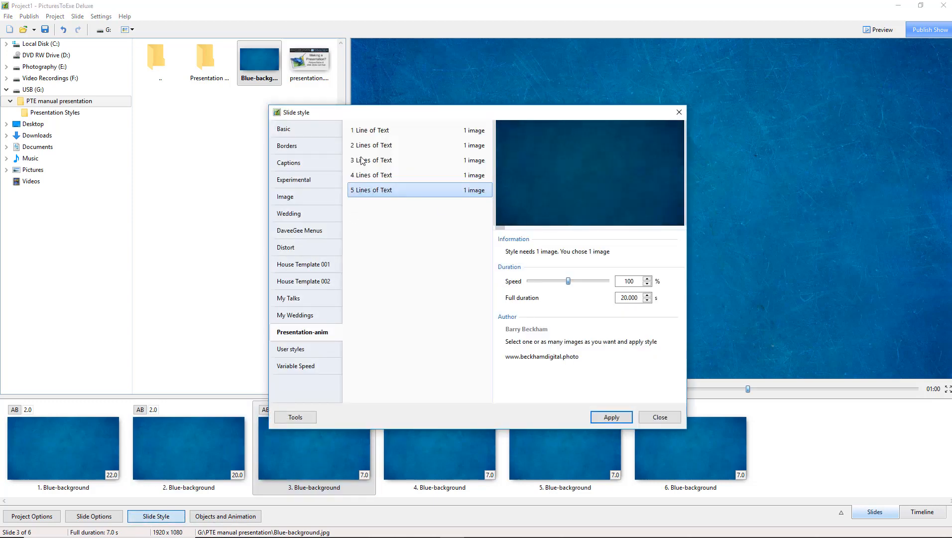
pyautogui.doubleClick(375, 168)
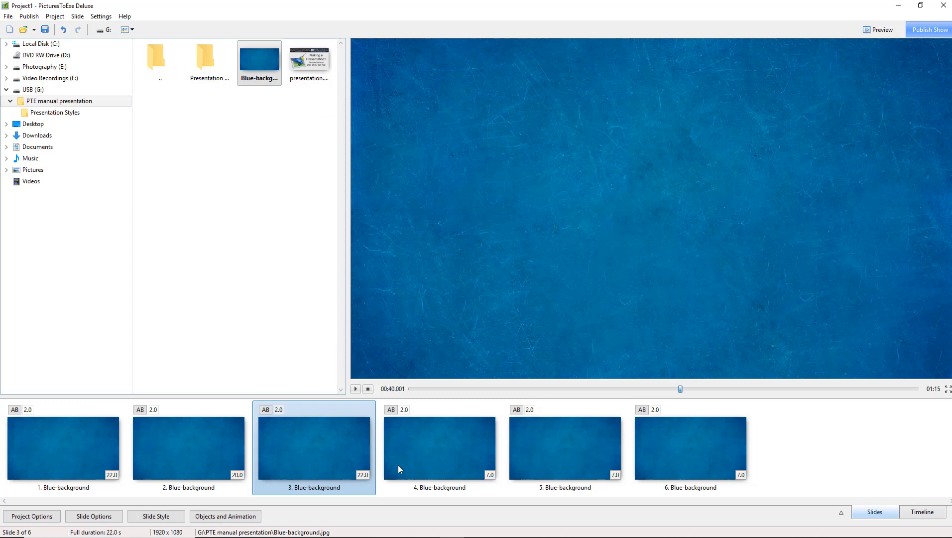
pyautogui.click(69, 446)
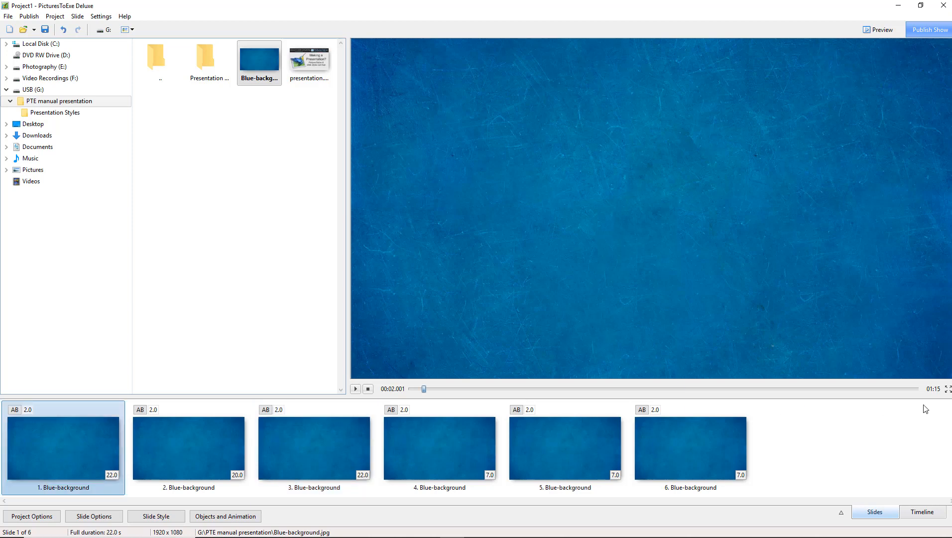